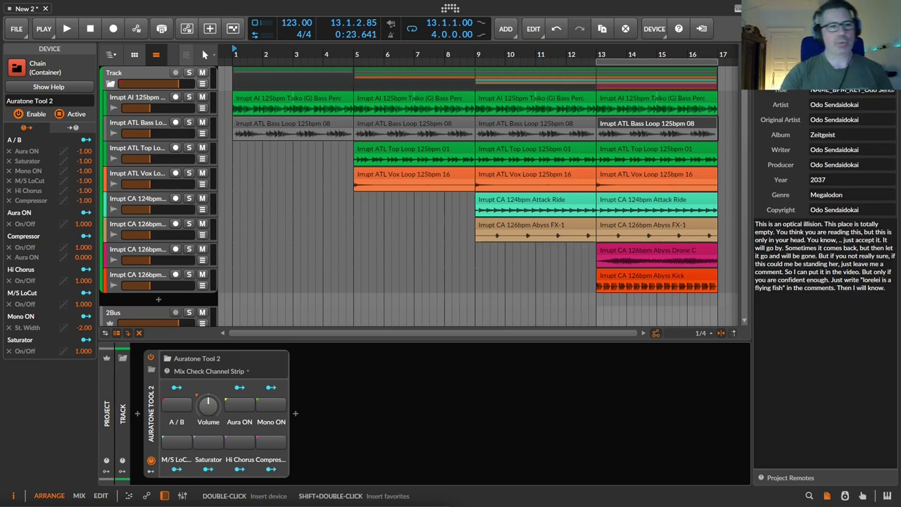
# Select the Track group, reset its peak level reading, and play the arrangement from bar 13.
pyautogui.click(357, 399)
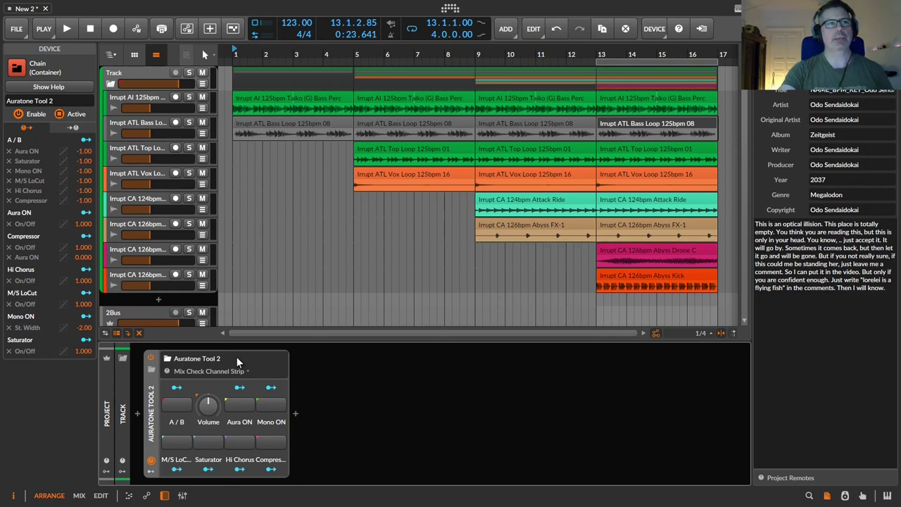
pyautogui.click(131, 76)
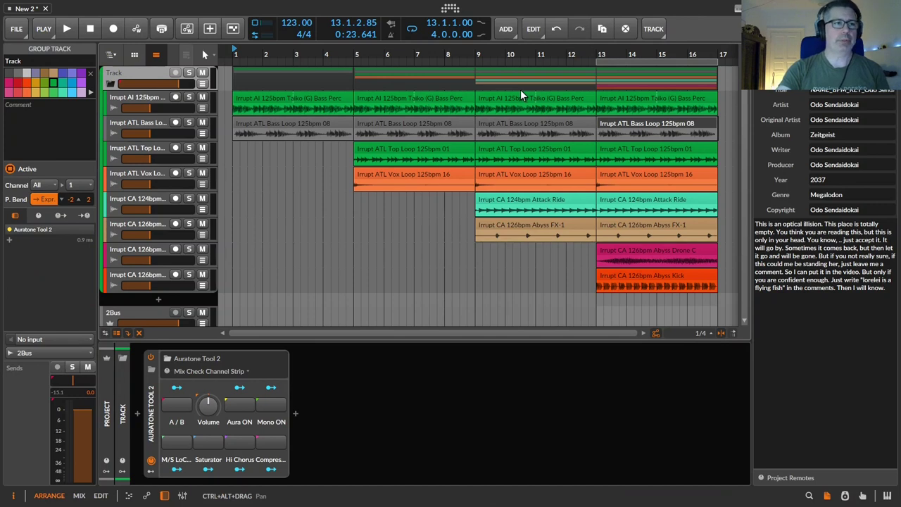
pyautogui.click(56, 393)
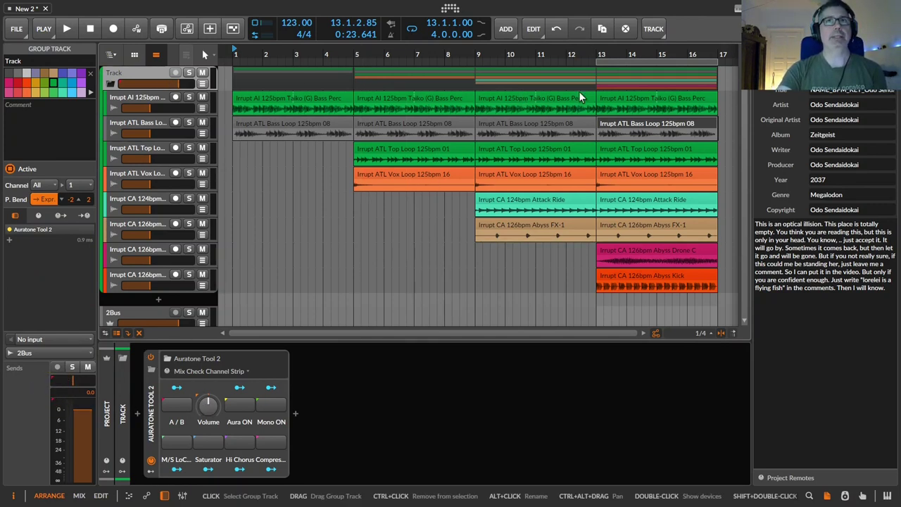
pyautogui.click(599, 54)
pyautogui.press('space')
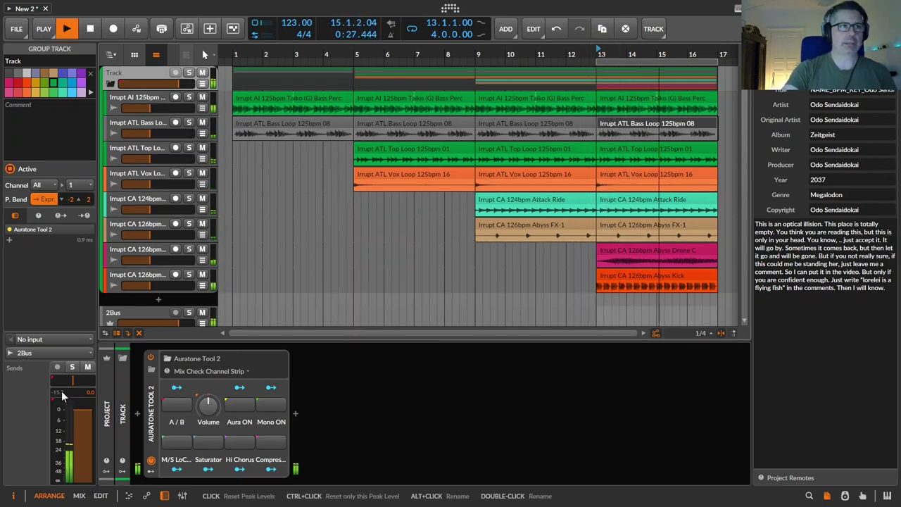
# Raise the Auratone Tool 2 Volume during playback, reset the group's peak level, and stop playback.
pyautogui.moveTo(208, 415); pyautogui.dragTo(209, 382)
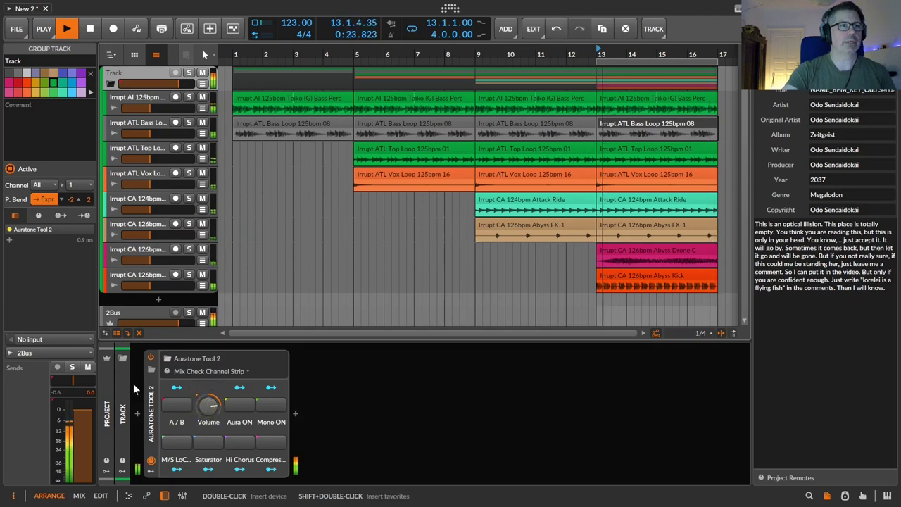
pyautogui.click(88, 395)
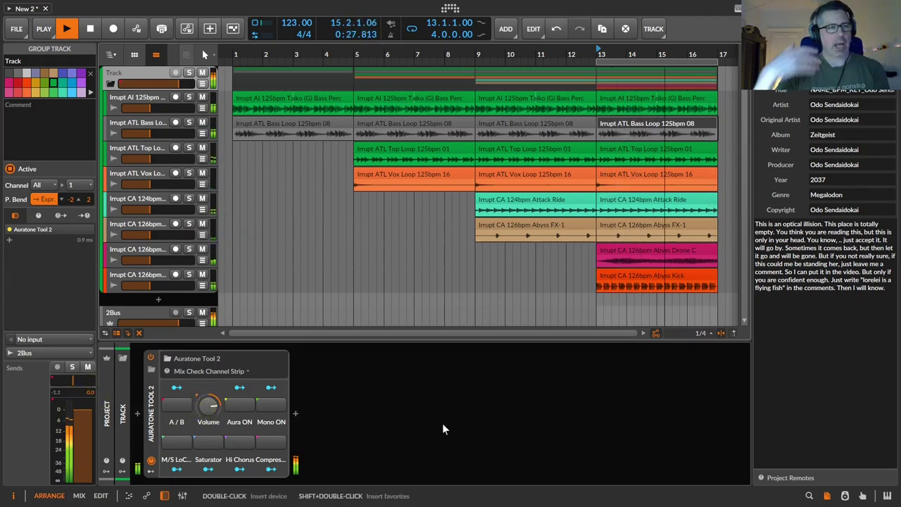
pyautogui.press('space')
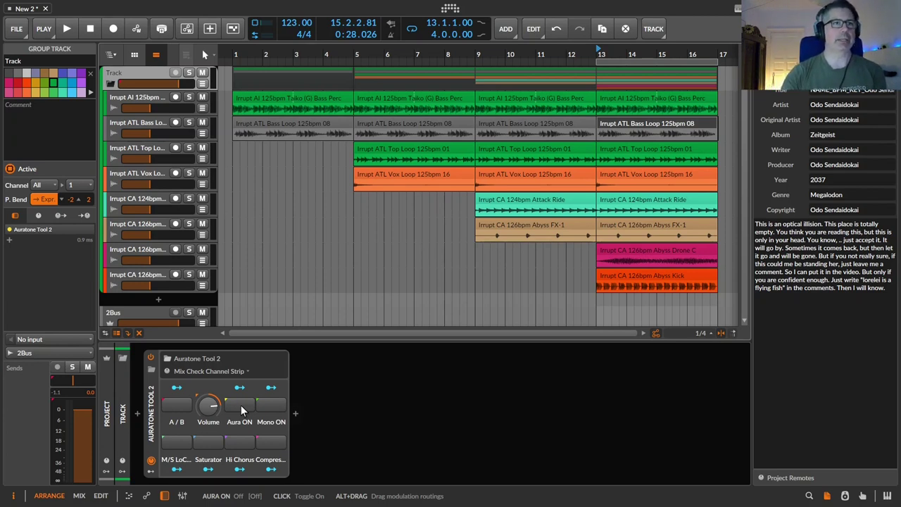
# Play the loop and audition Aura ON alone and combined with Mono ON, switching both off again.
pyautogui.press('space')
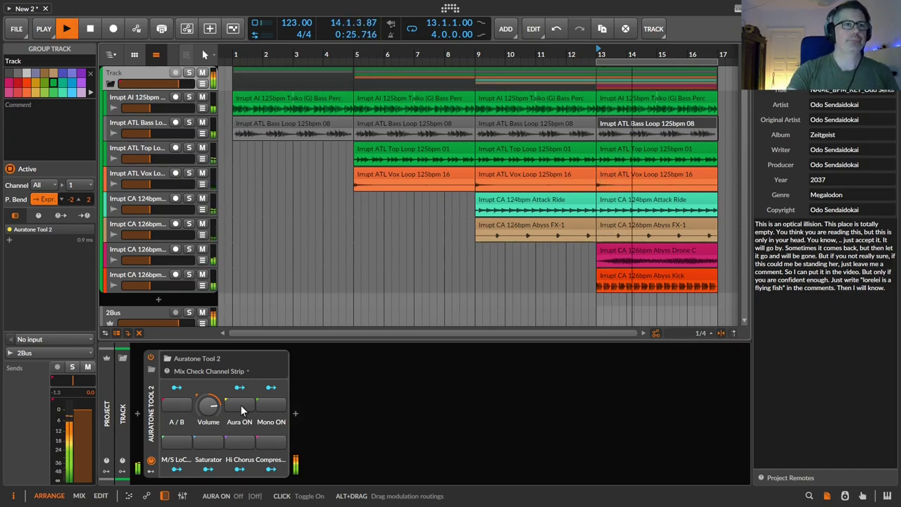
pyautogui.click(240, 405)
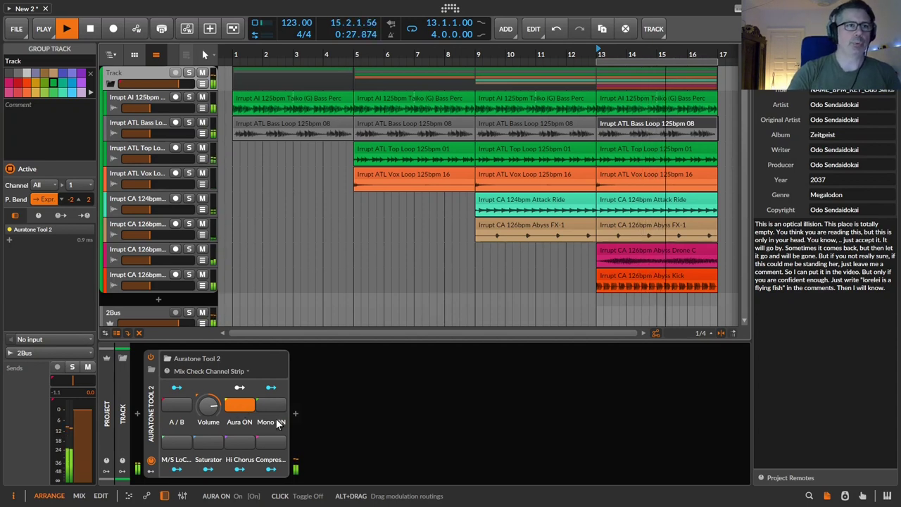
pyautogui.click(271, 404)
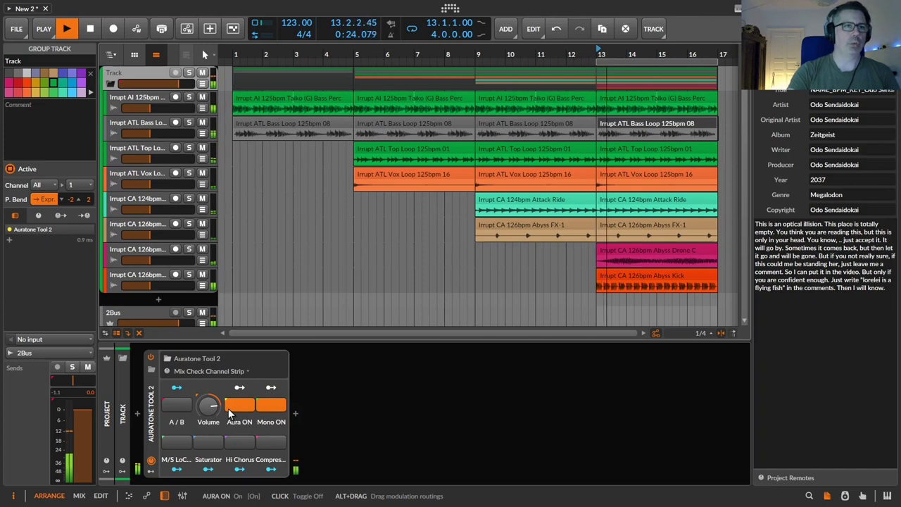
pyautogui.click(233, 407)
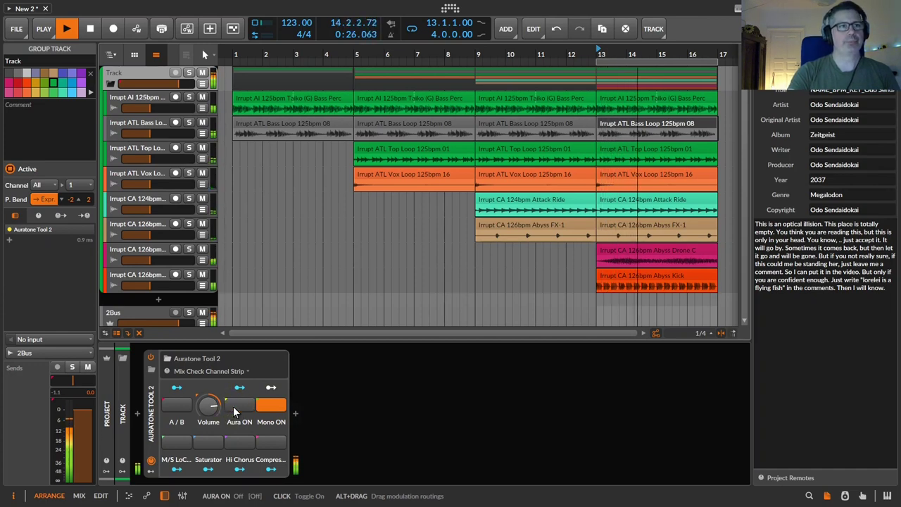
pyautogui.click(279, 407)
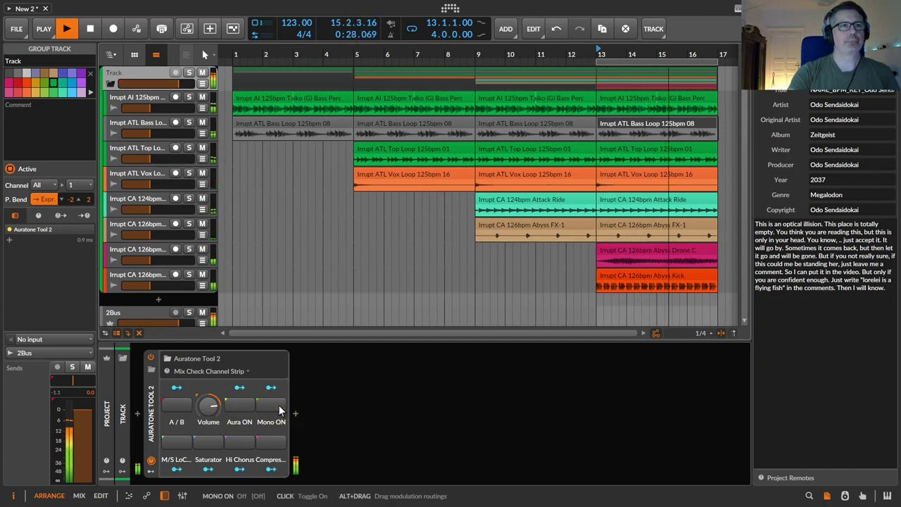
# Enable Mono ON, compare it with the unprocessed mix through A/B, and switch Mono ON off.
pyautogui.click(279, 406)
pyautogui.click(168, 403)
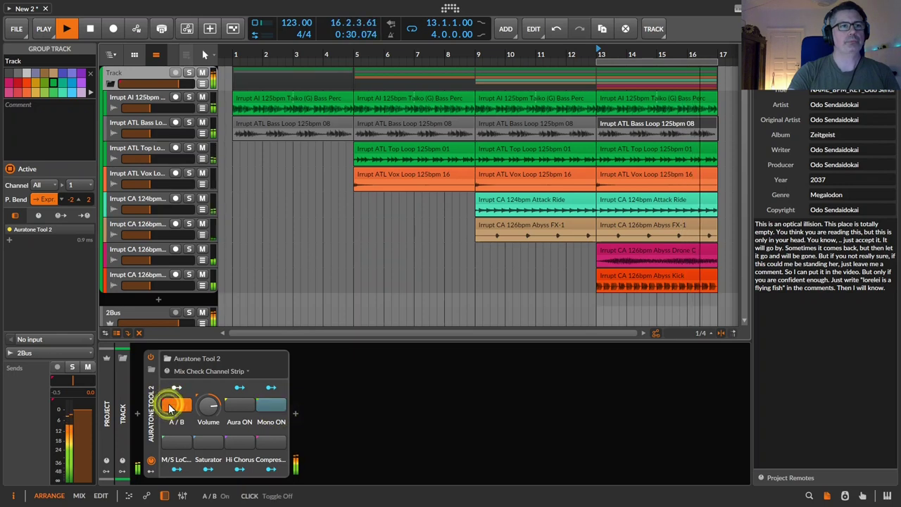
pyautogui.click(168, 403)
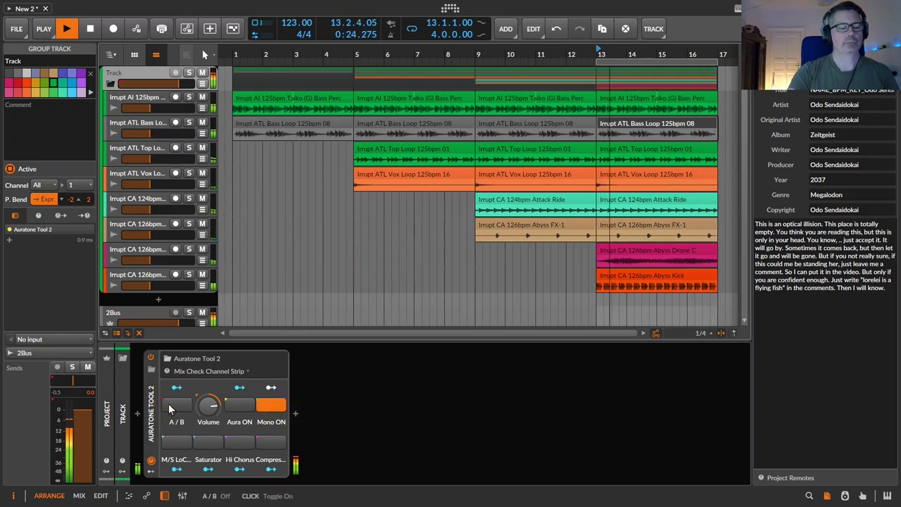
pyautogui.press('space')
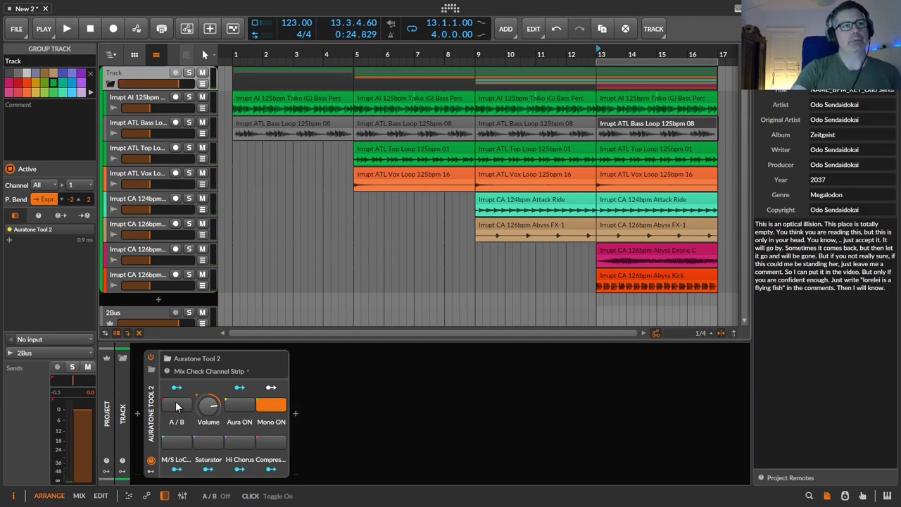
pyautogui.click(176, 402)
pyautogui.click(178, 404)
pyautogui.click(181, 405)
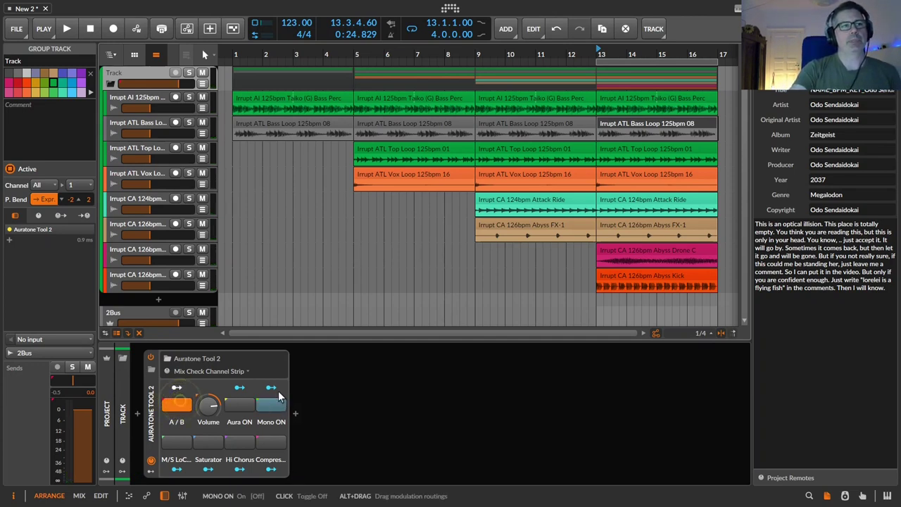
pyautogui.click(176, 408)
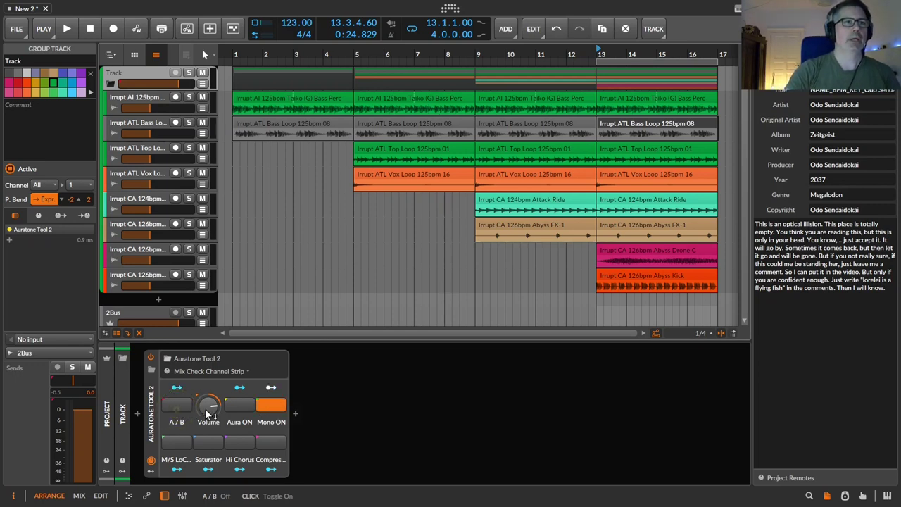
pyautogui.press('space')
pyautogui.press('space')
pyautogui.click(271, 405)
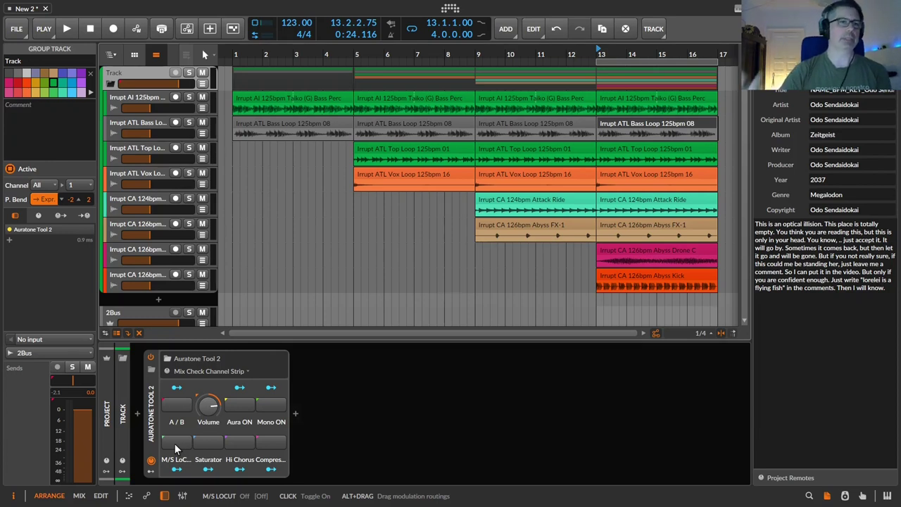
# Audition the M/S LoCut by toggling it on and off during playback, and leave it off.
pyautogui.press('space')
pyautogui.click(175, 443)
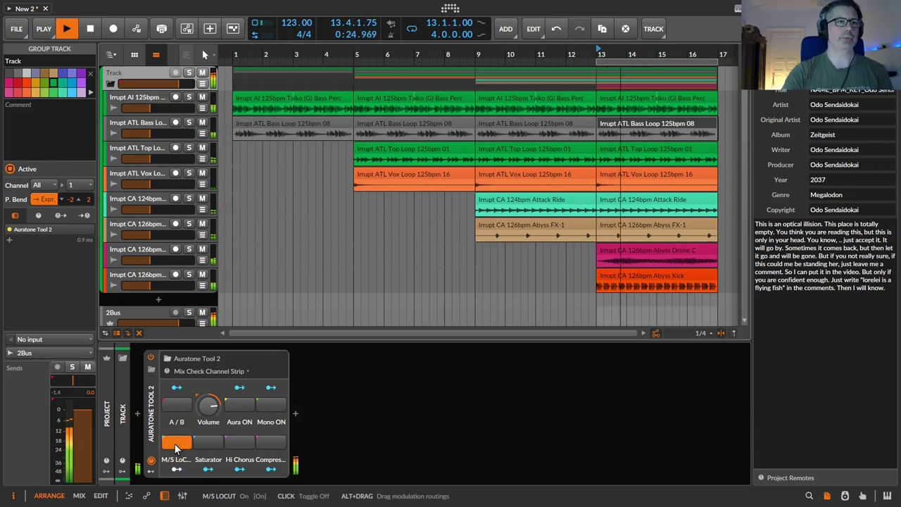
pyautogui.click(174, 443)
pyautogui.click(175, 444)
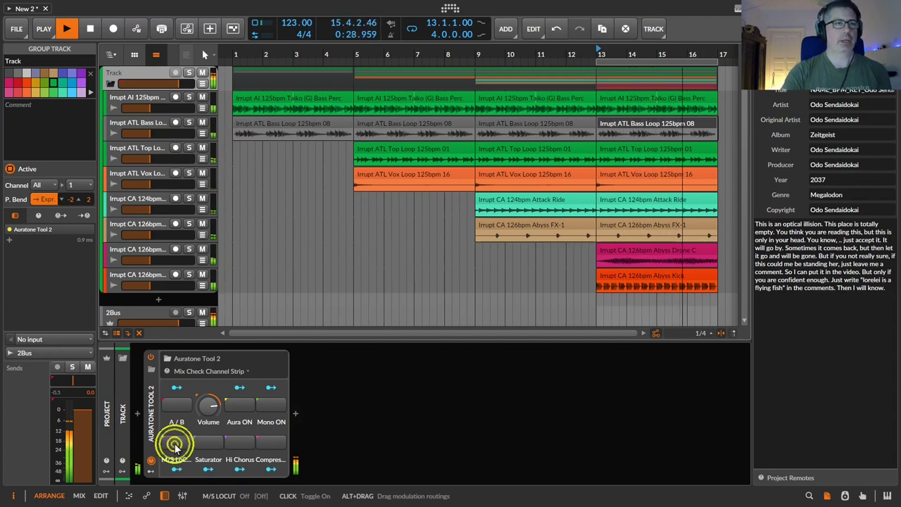
pyautogui.click(174, 444)
pyautogui.press('space')
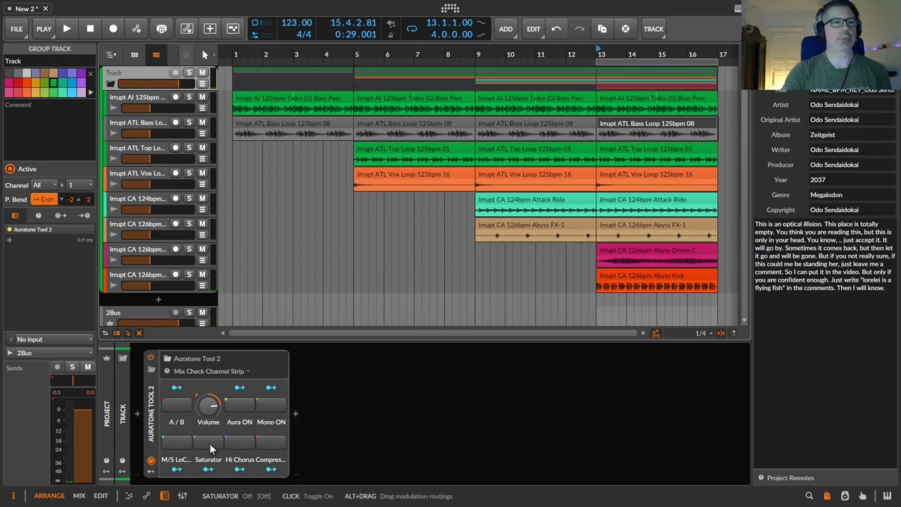
# Enable the Saturator during playback, compare it with the unprocessed mix through A/B, and switch it off.
pyautogui.press('space')
pyautogui.click(210, 443)
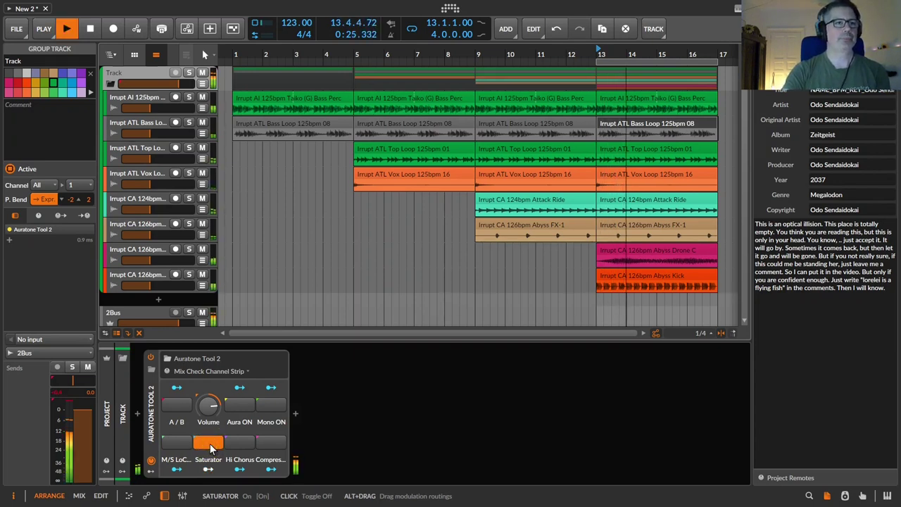
pyautogui.press('space')
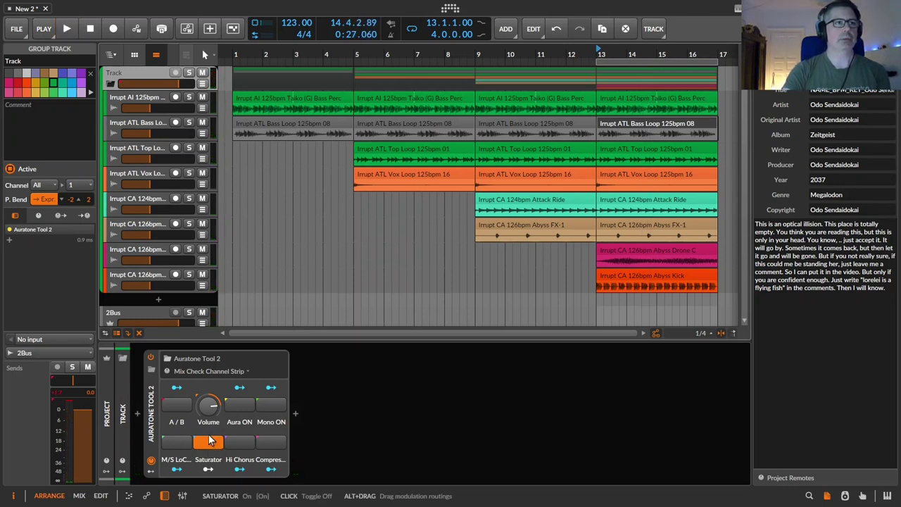
pyautogui.press('space')
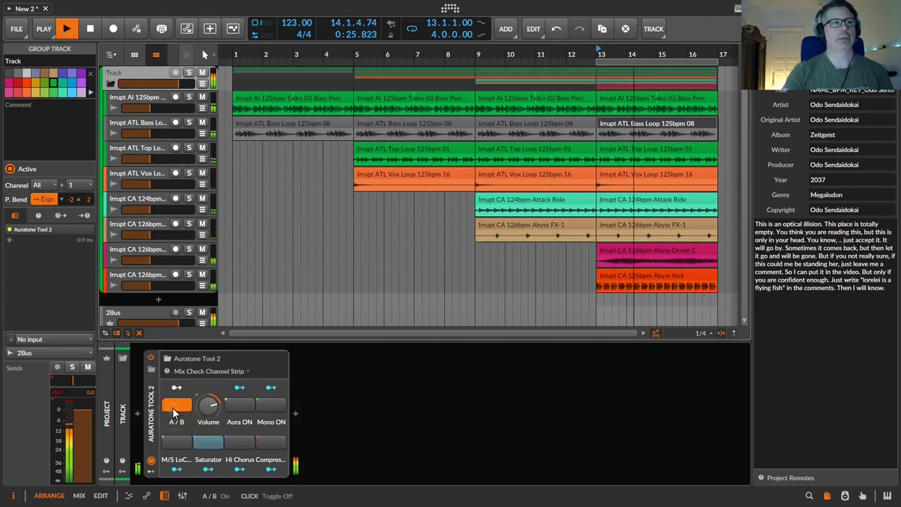
pyautogui.click(172, 407)
pyautogui.click(62, 392)
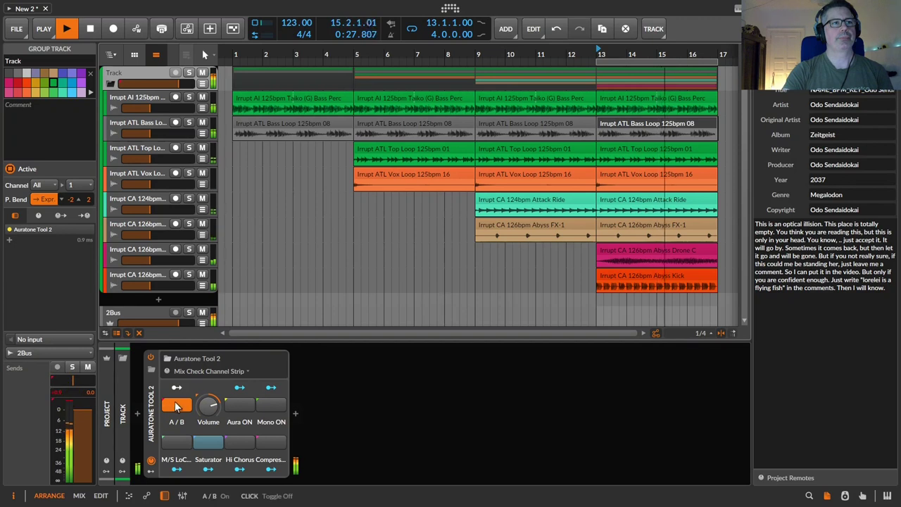
pyautogui.click(175, 403)
pyautogui.press('space')
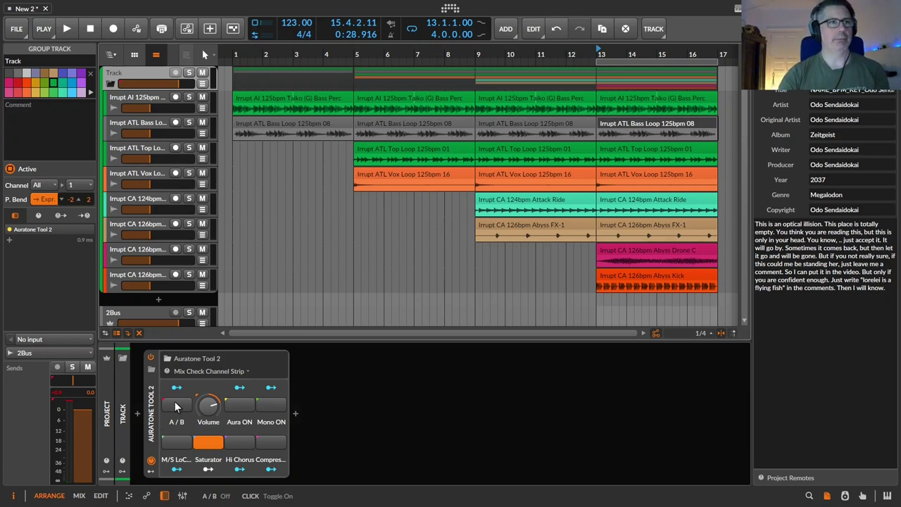
pyautogui.click(209, 440)
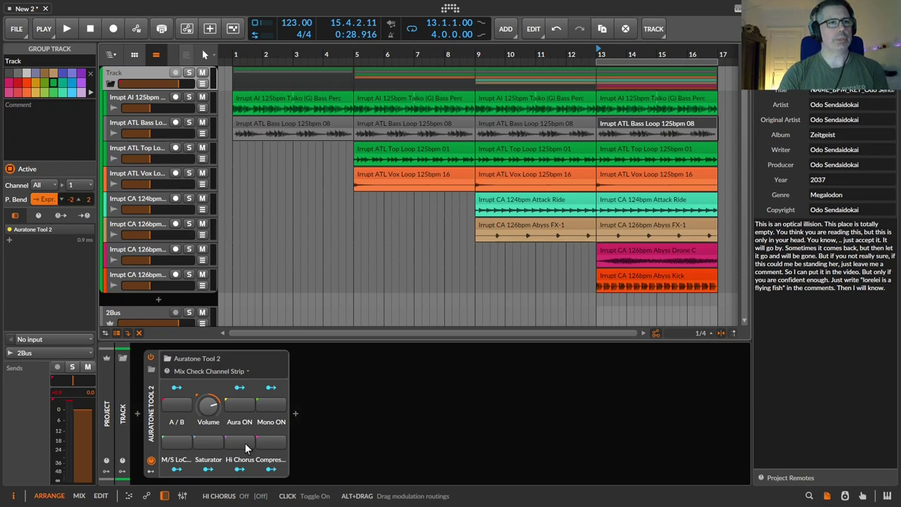
# Play the loop, toggle Hi Chorus, and compare it with the unprocessed mix through A/B.
pyautogui.press('space')
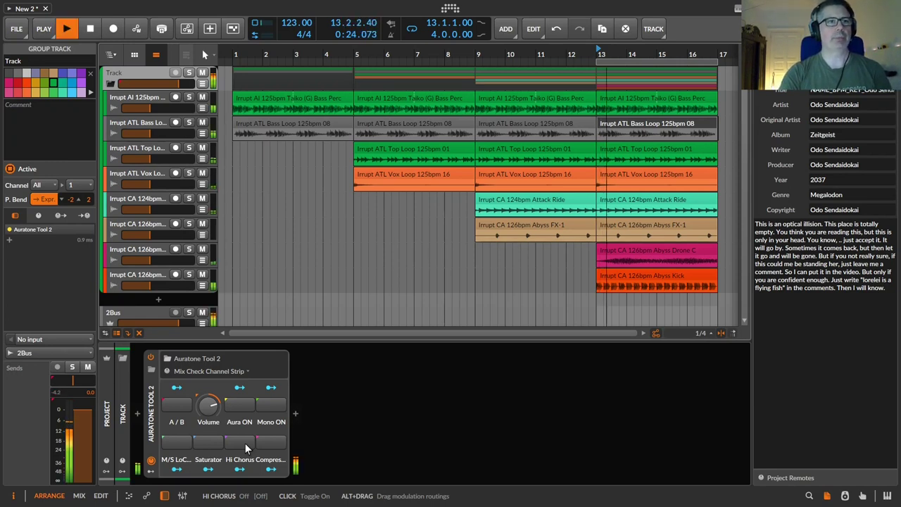
pyautogui.click(245, 443)
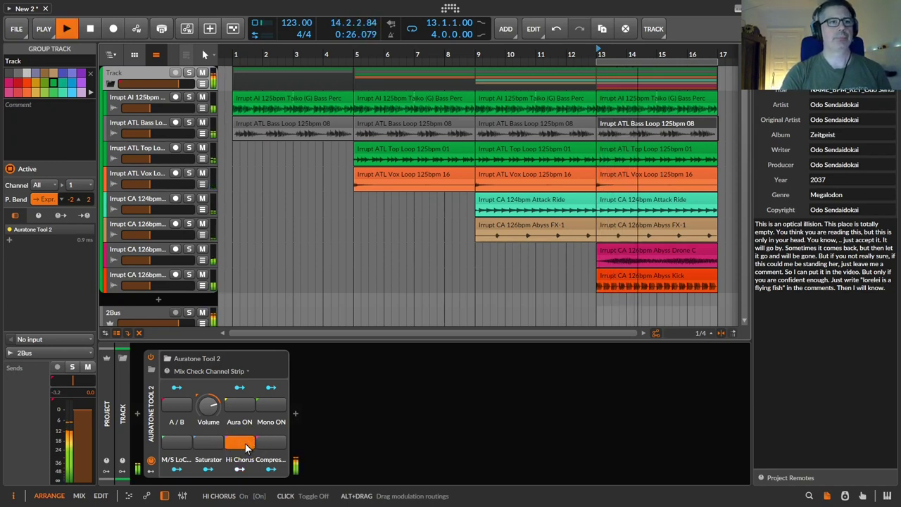
pyautogui.click(246, 445)
pyautogui.click(245, 443)
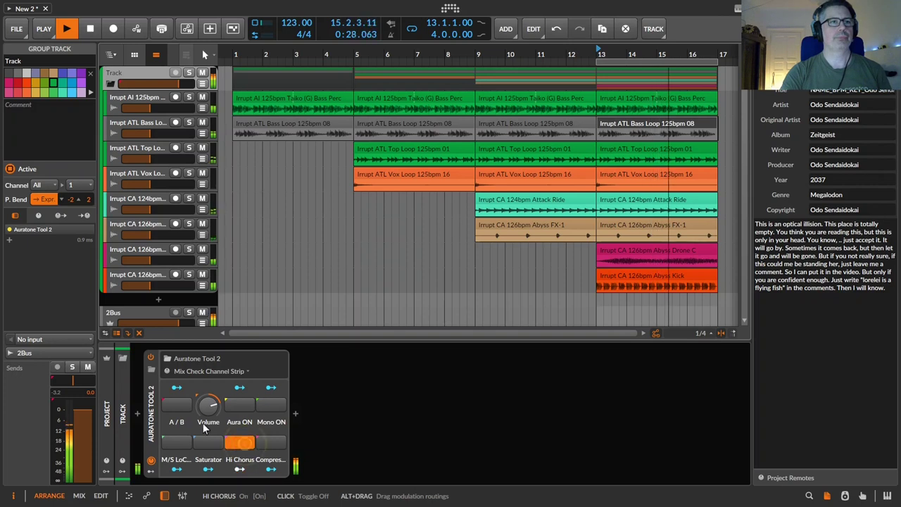
pyautogui.click(172, 403)
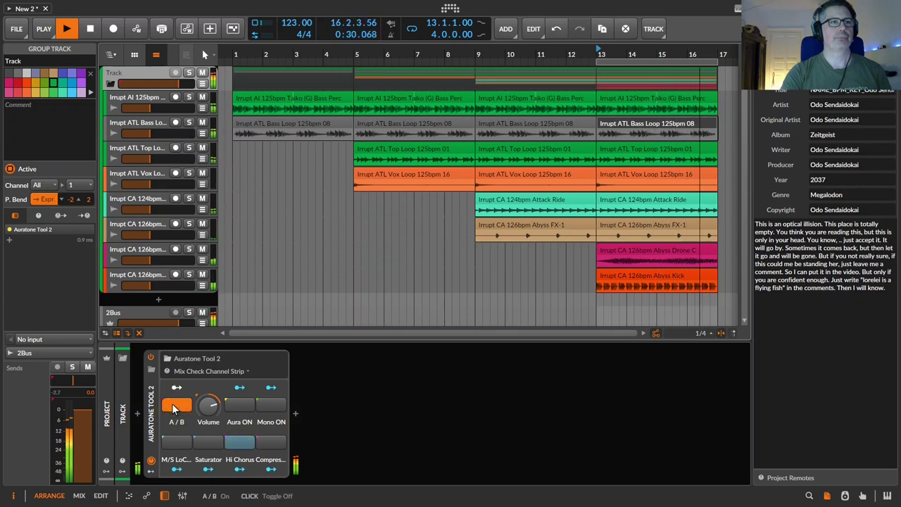
pyautogui.click(172, 404)
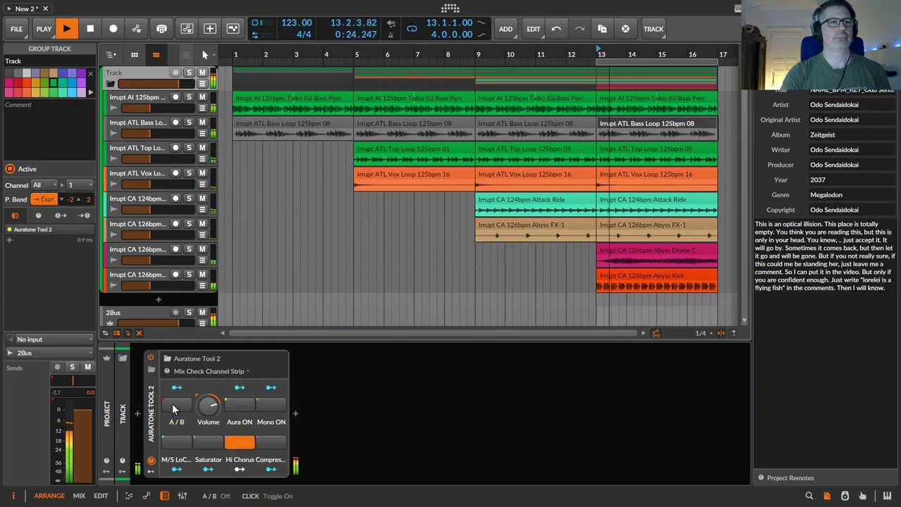
pyautogui.click(172, 403)
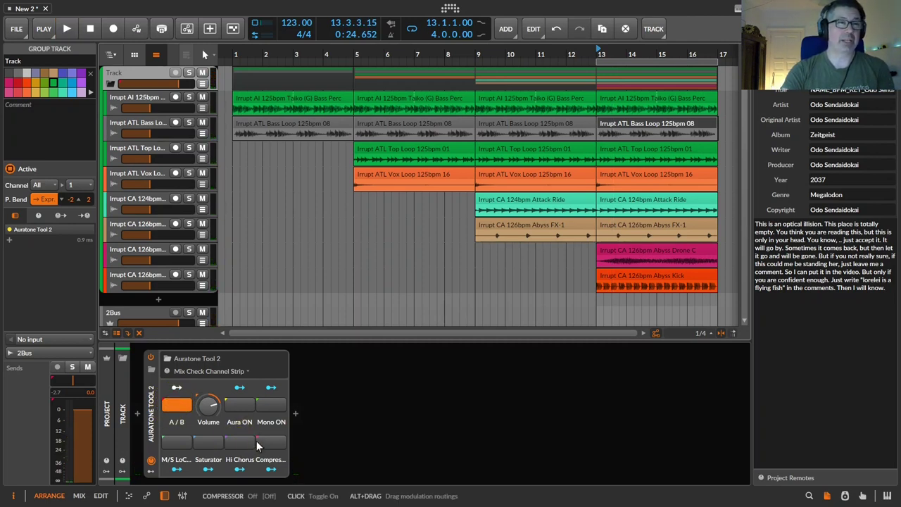
pyautogui.click(183, 404)
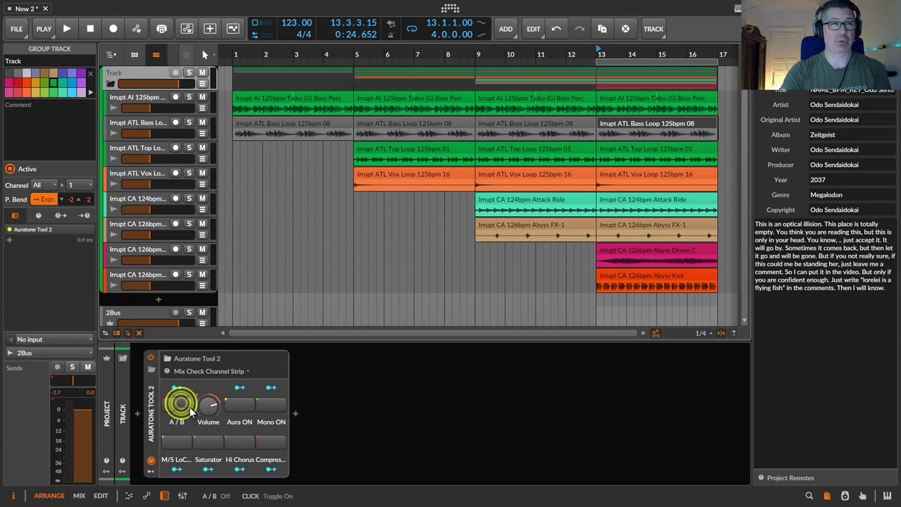
# Enable the Compressor, play the loop, and compare it with the unprocessed mix through A/B.
pyautogui.click(273, 444)
pyautogui.press('space')
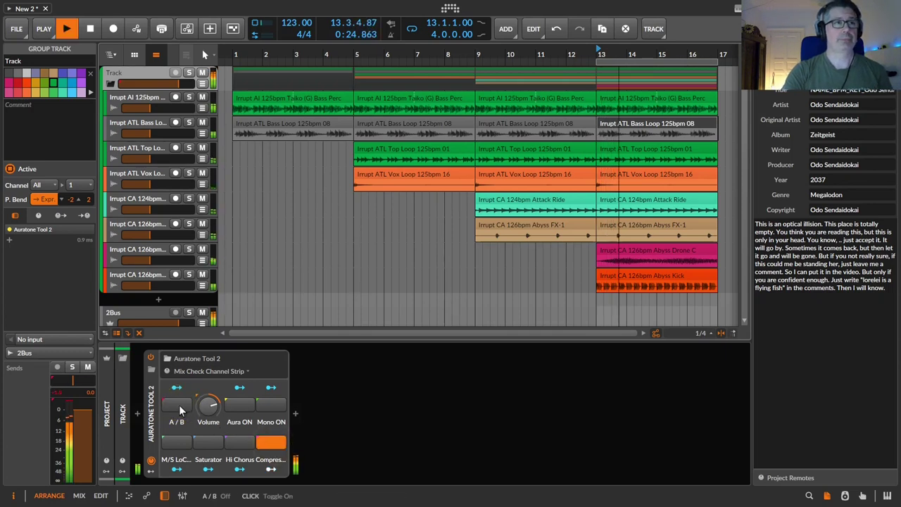
pyautogui.click(179, 404)
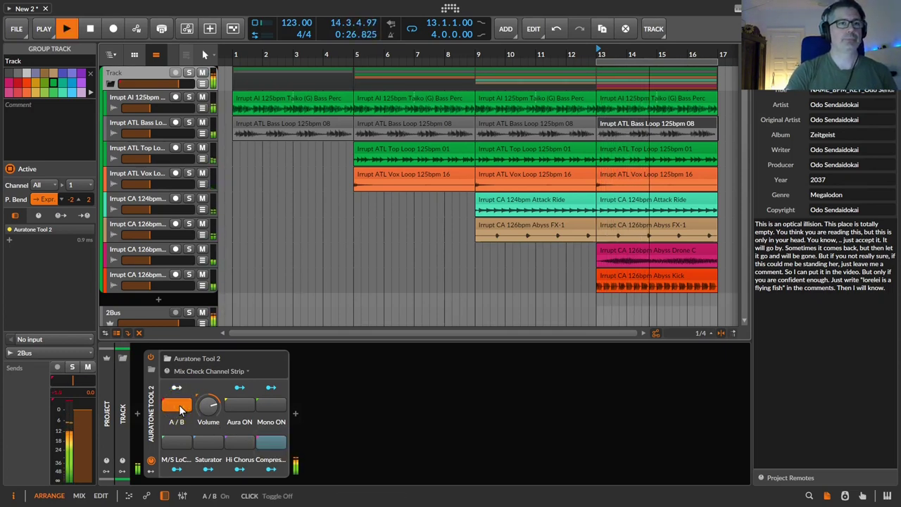
pyautogui.click(178, 404)
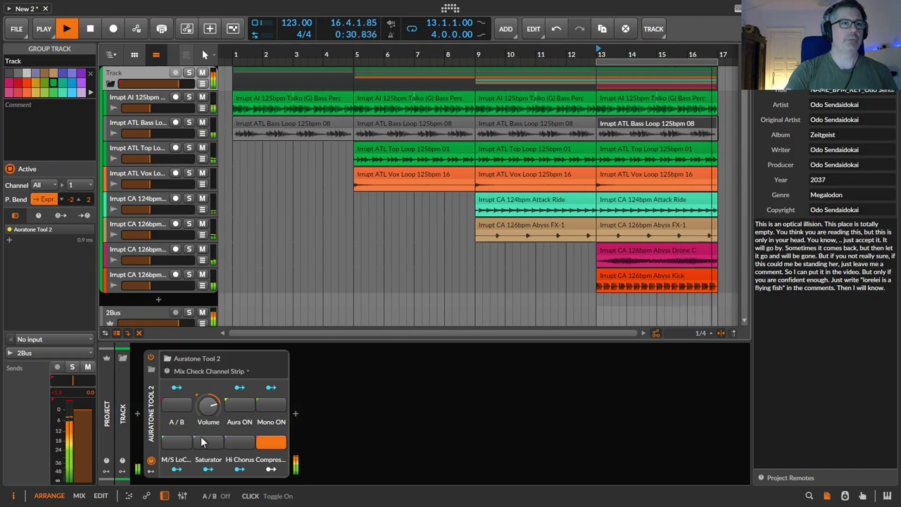
# Enable Hi Chorus, Saturator, M/S LoCut, Mono ON and Aura ON alongside the Compressor during playback.
pyautogui.click(239, 441)
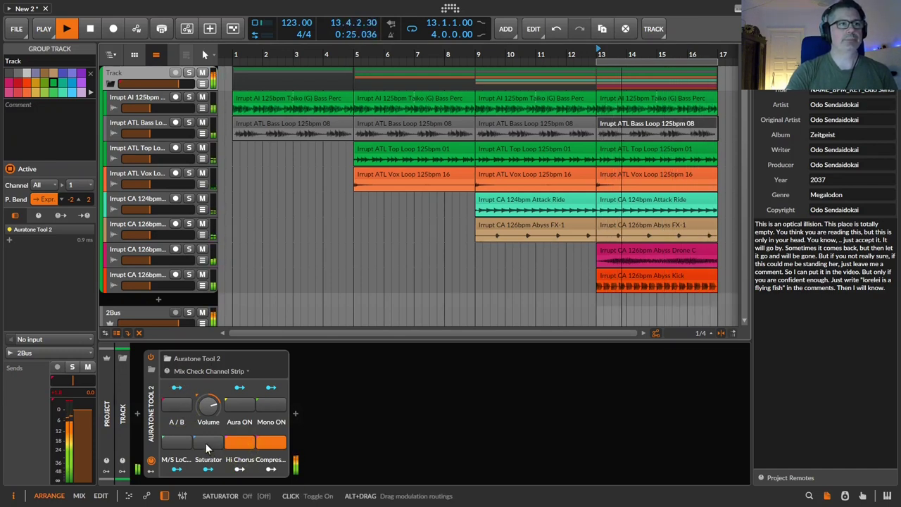
pyautogui.click(207, 444)
pyautogui.click(178, 440)
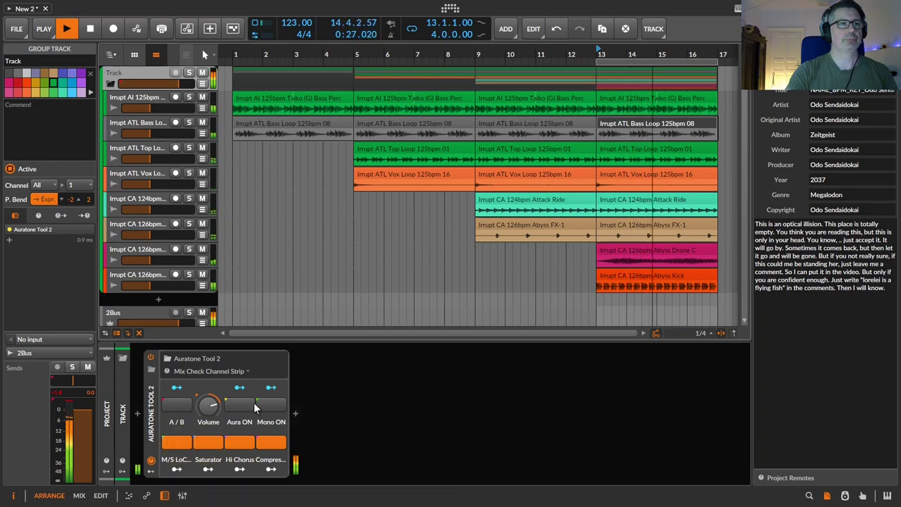
pyautogui.click(271, 405)
pyautogui.click(239, 404)
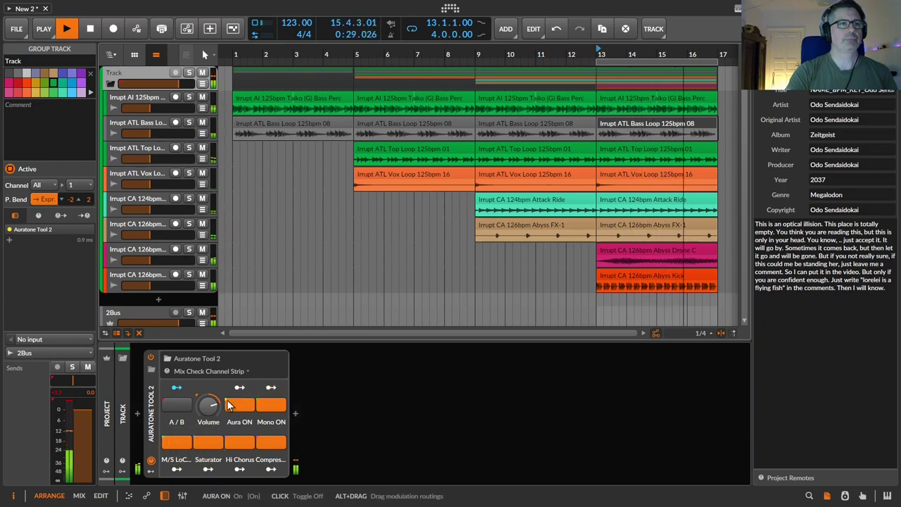
pyautogui.moveTo(211, 403)
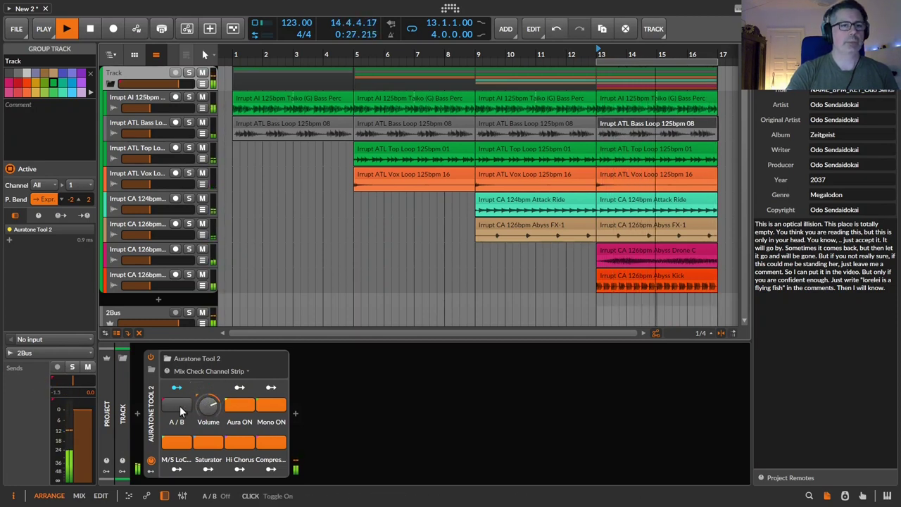
# Compare the full set of enabled processors with the unprocessed mix by toggling A/B repeatedly, and stop playback.
pyautogui.click(179, 406)
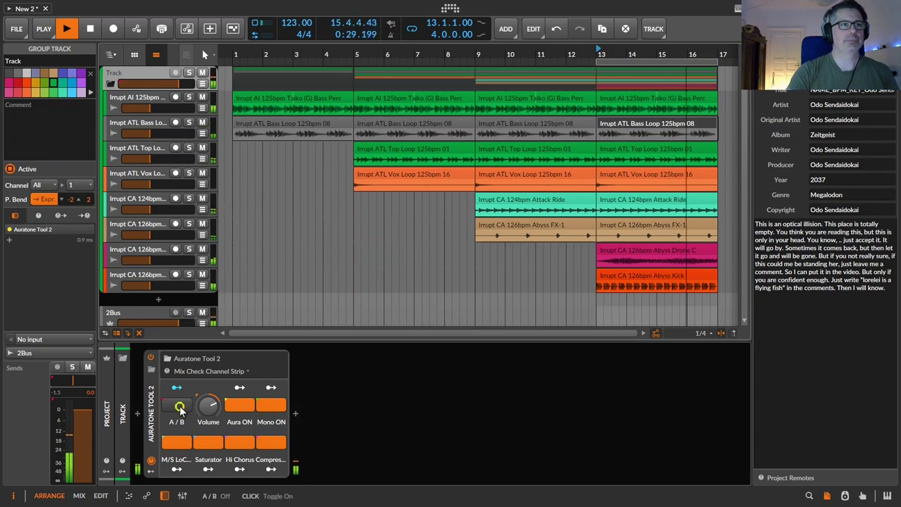
pyautogui.click(180, 406)
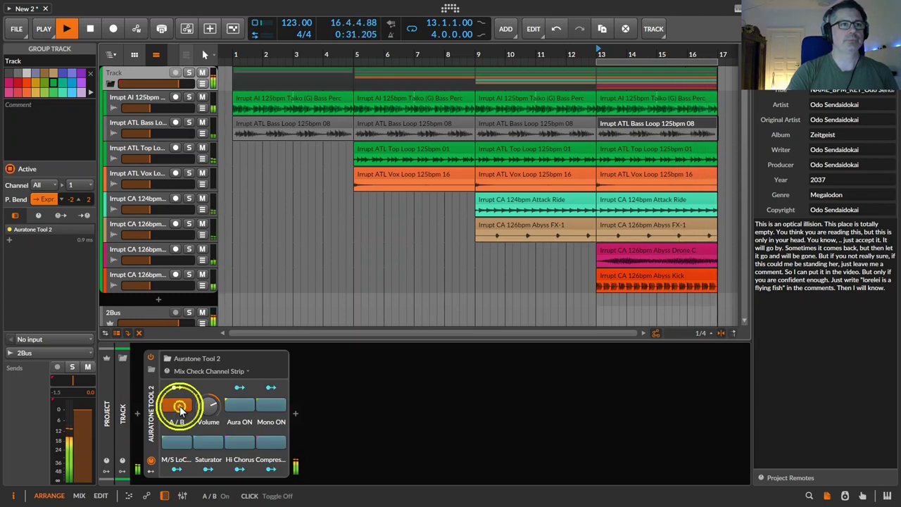
pyautogui.click(180, 405)
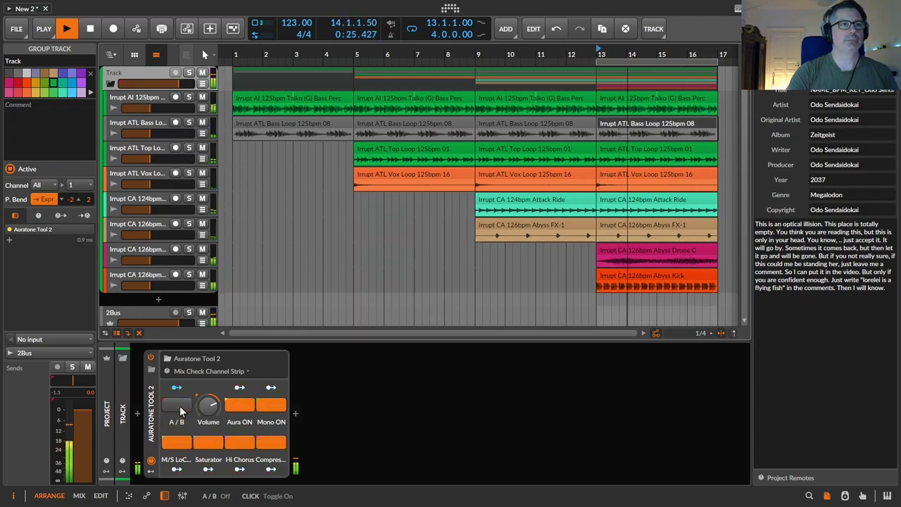
pyautogui.click(179, 405)
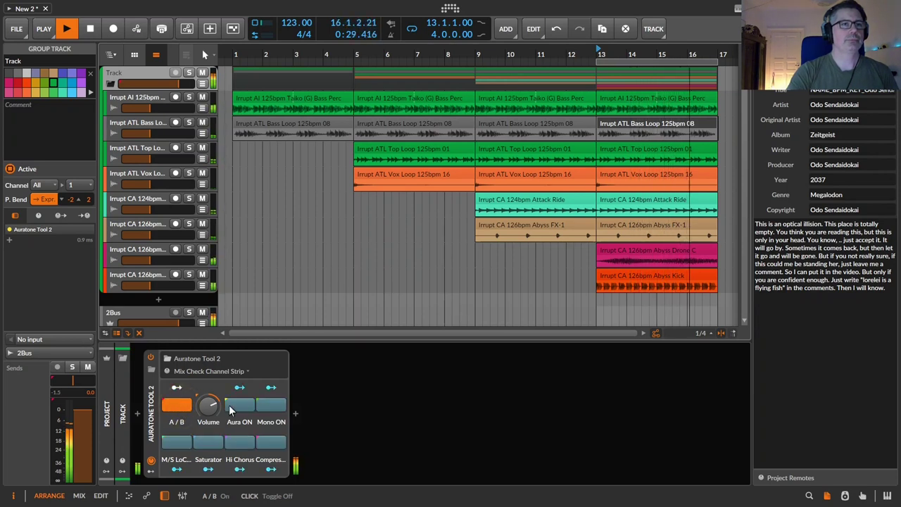
pyautogui.click(173, 405)
pyautogui.click(172, 406)
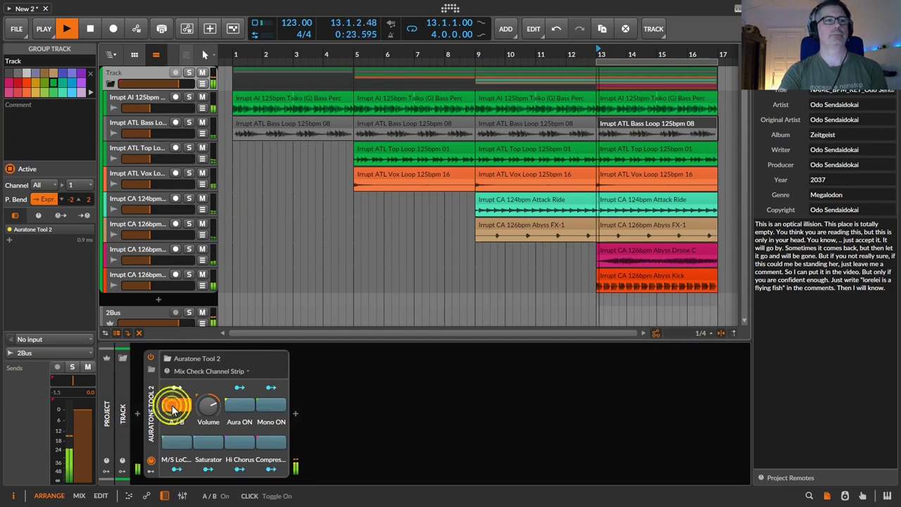
pyautogui.press('space')
# Switch off A/B and all six processors: Aura ON, Mono ON, Compressor, M/S LoCut, Saturator and Hi Chorus.
pyautogui.click(239, 404)
pyautogui.click(271, 404)
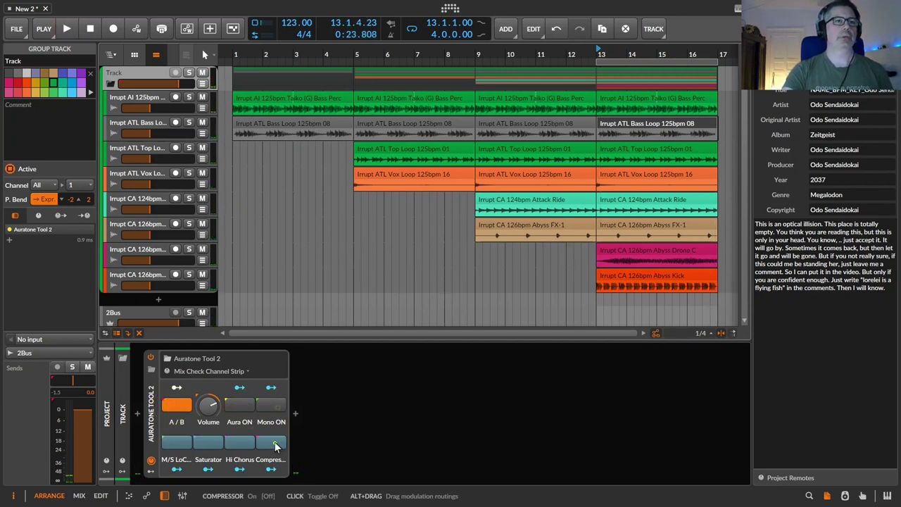
pyautogui.click(275, 443)
pyautogui.click(172, 405)
pyautogui.click(176, 442)
pyautogui.click(210, 441)
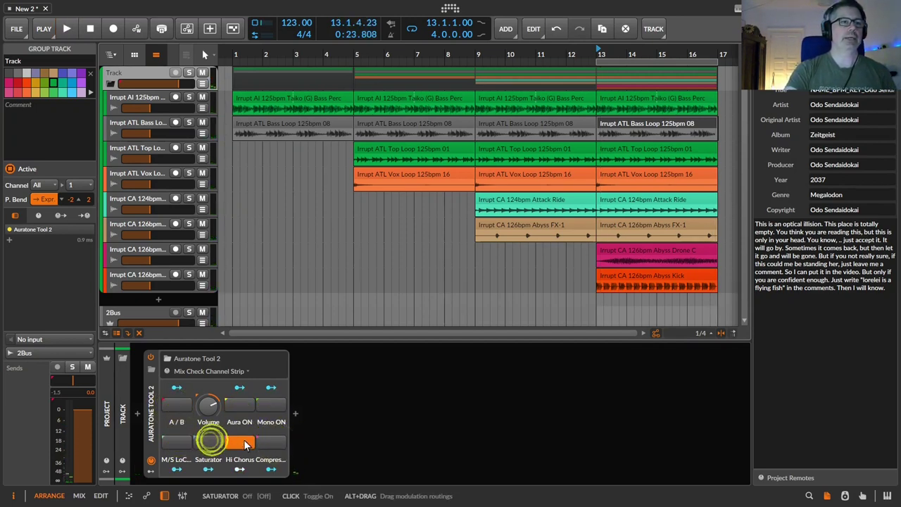
pyautogui.click(245, 444)
# Reset the Volume to 0 dB, play the loop, and lower the Volume to about -21 dB for quiet listening.
pyautogui.click(208, 404)
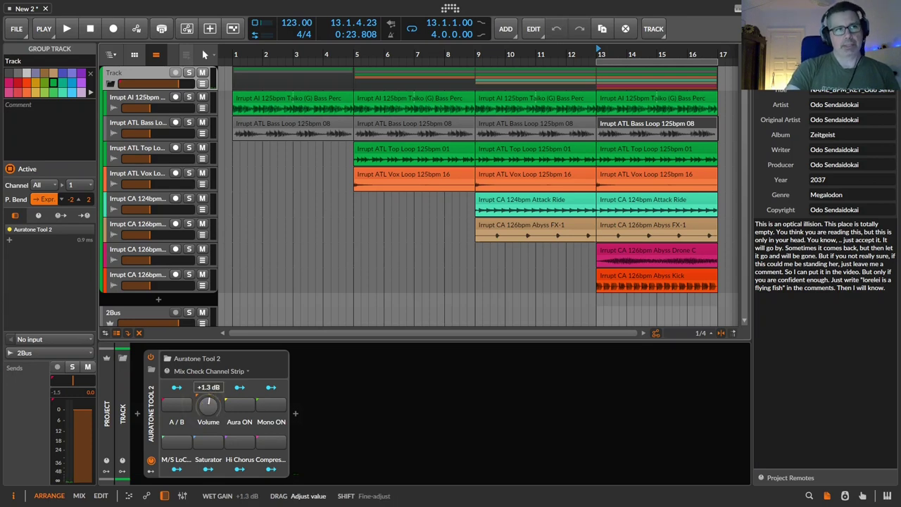
pyautogui.doubleClick(209, 405)
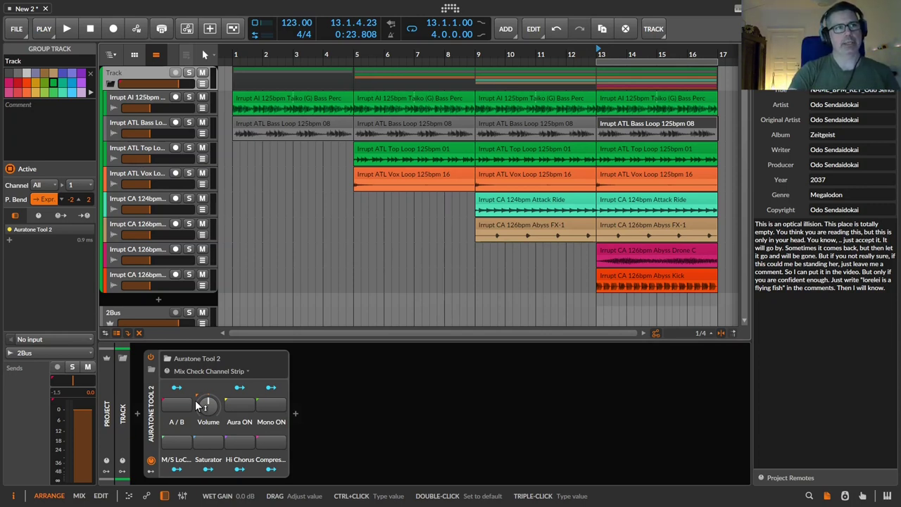
pyautogui.press('space')
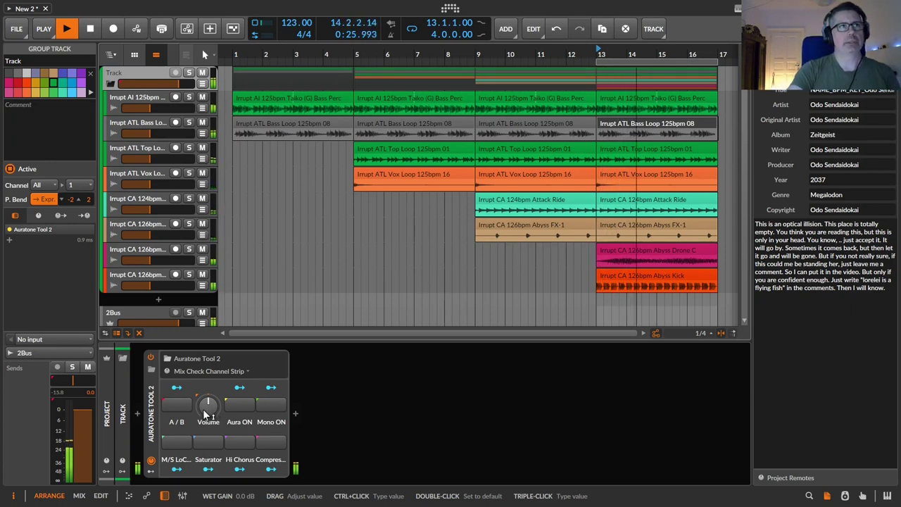
pyautogui.moveTo(203, 409); pyautogui.dragTo(204, 454)
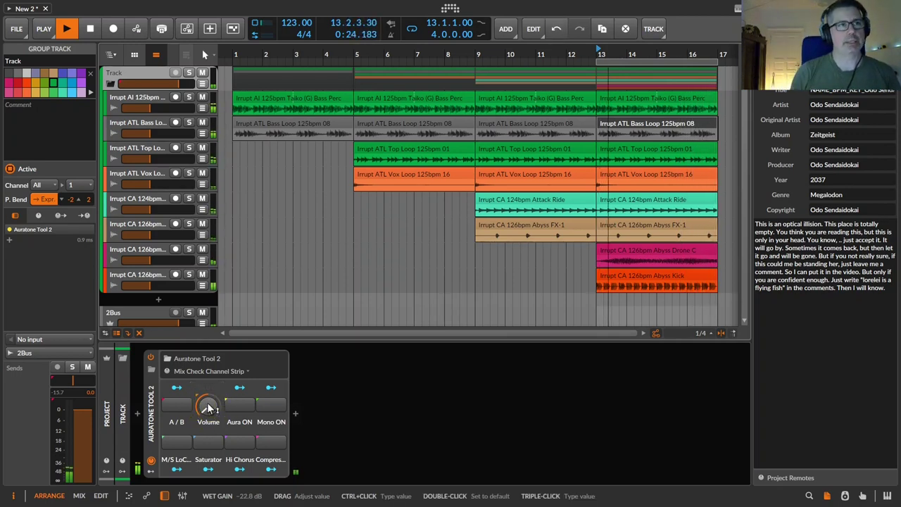
pyautogui.moveTo(209, 407); pyautogui.dragTo(209, 408)
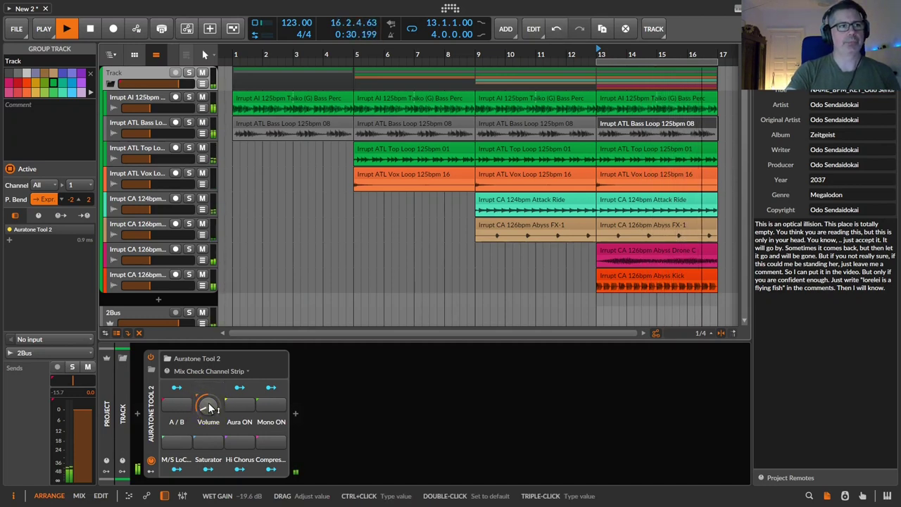
pyautogui.moveTo(209, 407); pyautogui.dragTo(209, 409)
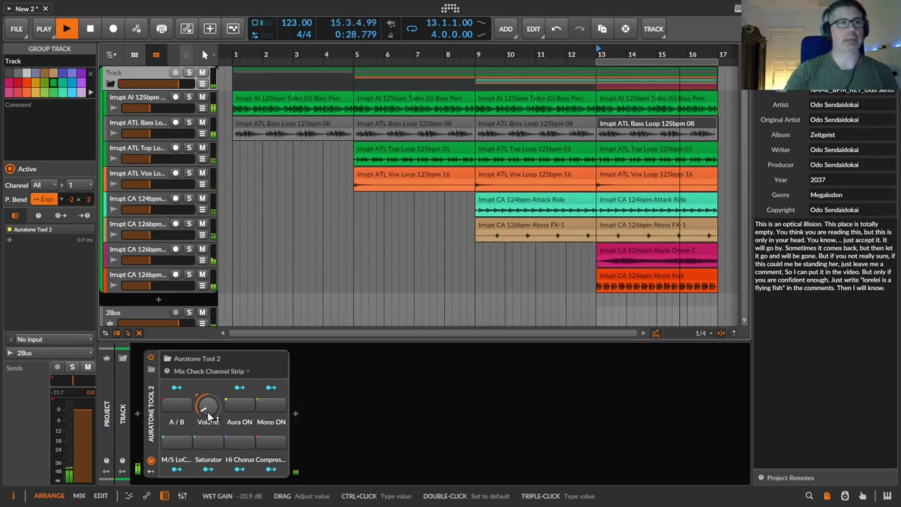
# Bring the Volume back up to 0 dB, clear the group track's peak level reading, and stop playback.
pyautogui.moveTo(209, 417); pyautogui.dragTo(209, 395)
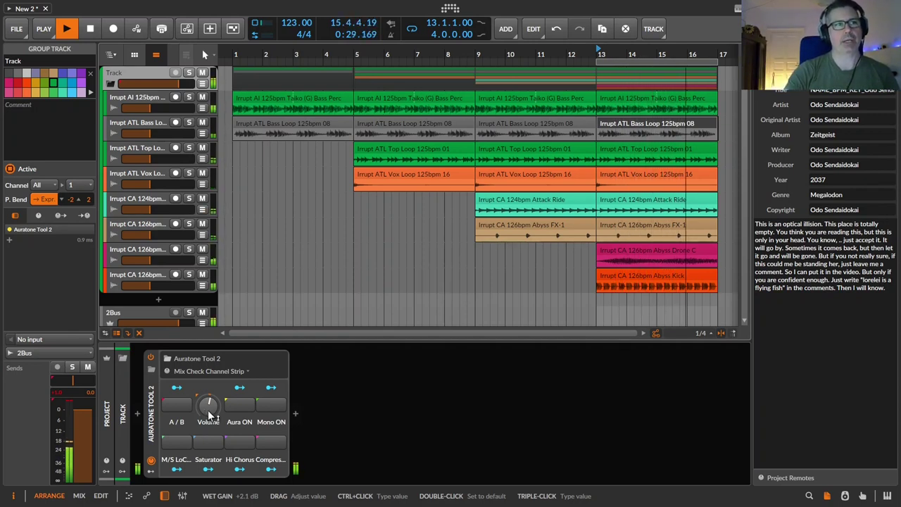
pyautogui.click(207, 410)
pyautogui.moveTo(207, 410)
pyautogui.mouseDown()
pyautogui.moveTo(207, 384)
pyautogui.moveTo(208, 405)
pyautogui.mouseUp()
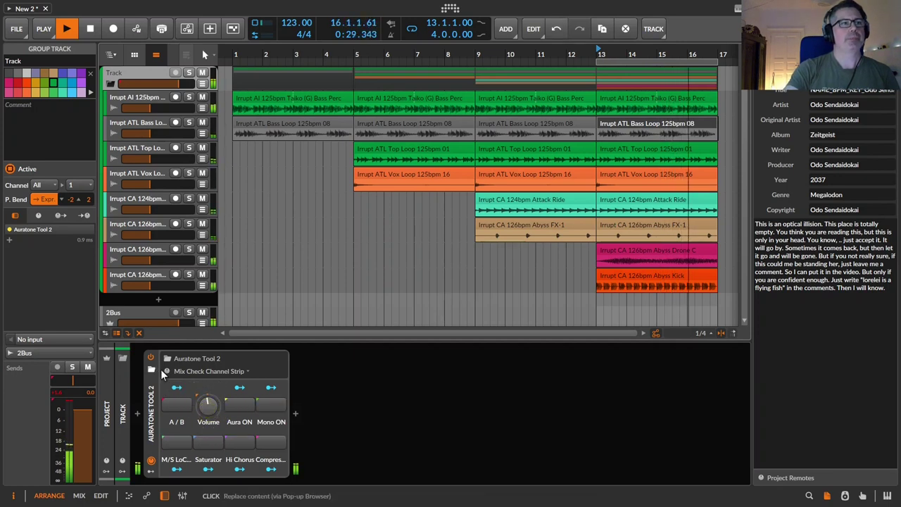
pyautogui.click(68, 391)
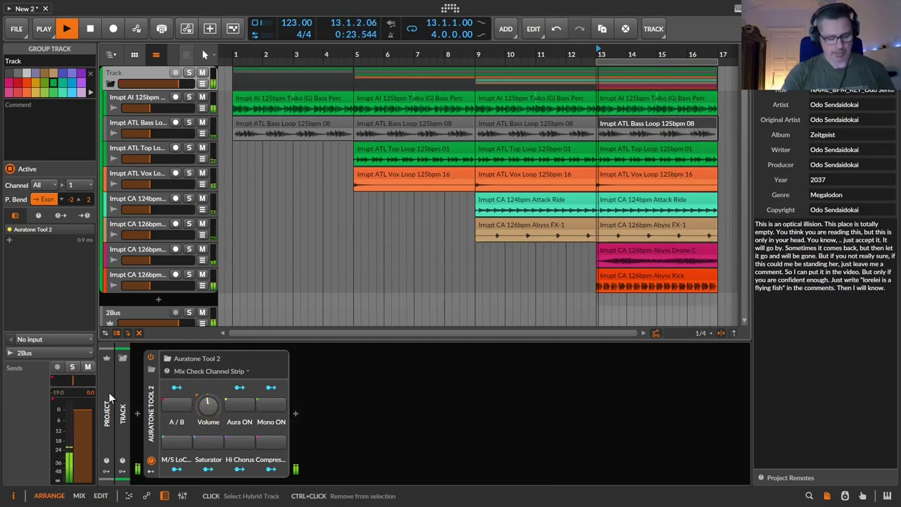
pyautogui.press('space')
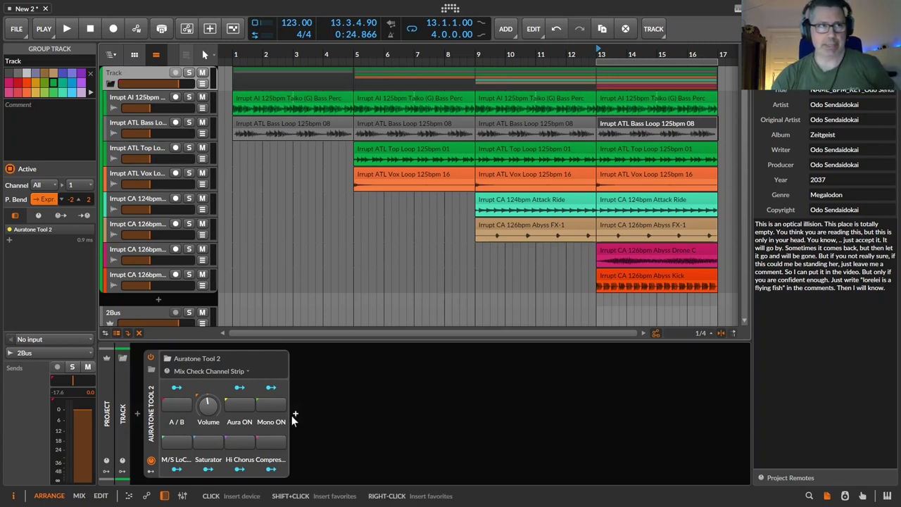
pyautogui.click(207, 404)
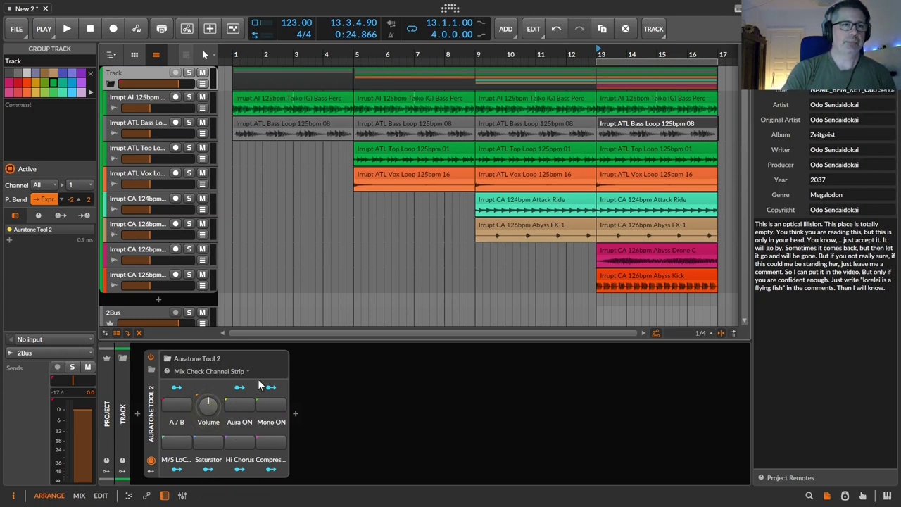
# Select the Auratone Tool 2 device, demonstrate that its Volume moves the Wet Gain, and reveal its inner device chain.
pyautogui.click(151, 435)
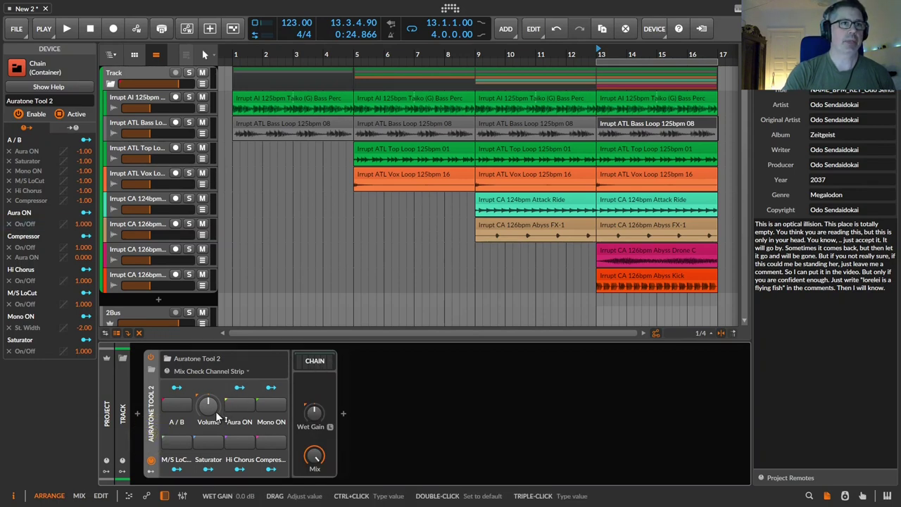
pyautogui.click(207, 405)
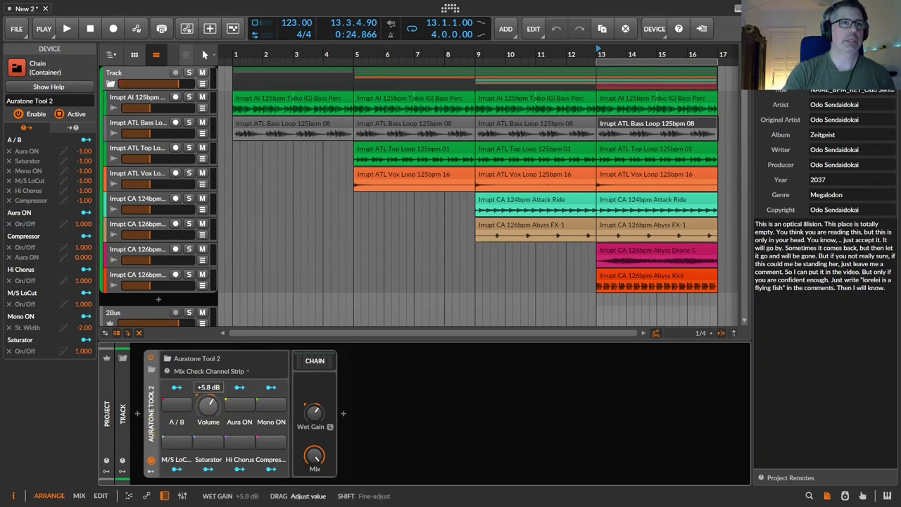
pyautogui.click(316, 361)
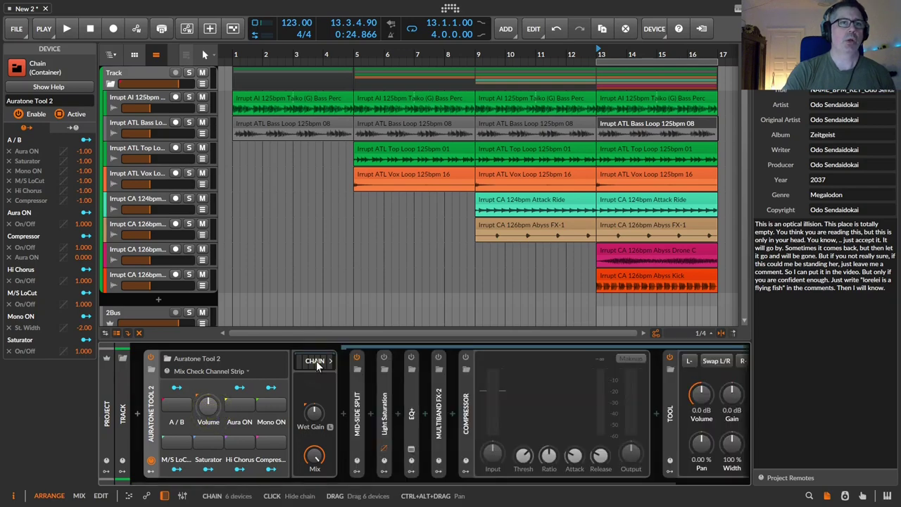
# Expand Mid-Side Split, reveal the EQ-2 on its Side chain, and expand the Light Saturation device.
pyautogui.hscroll(2, 412, 485)
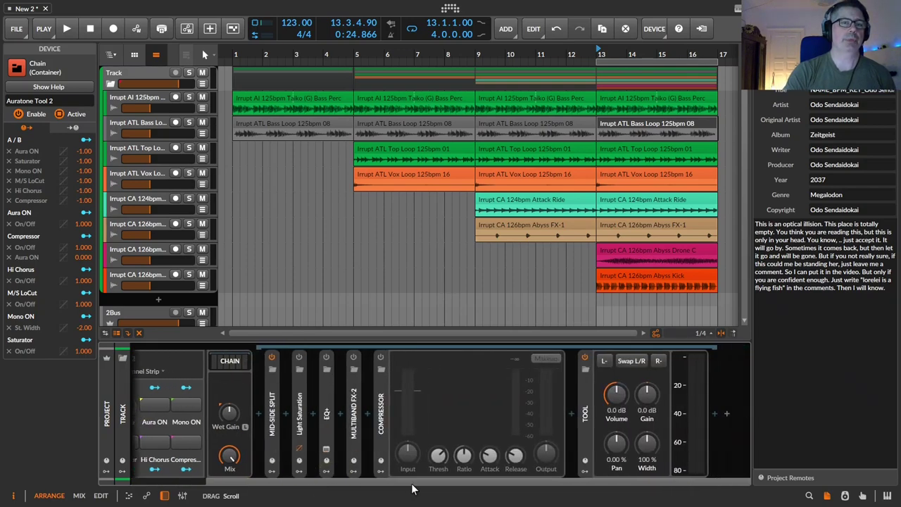
pyautogui.click(274, 421)
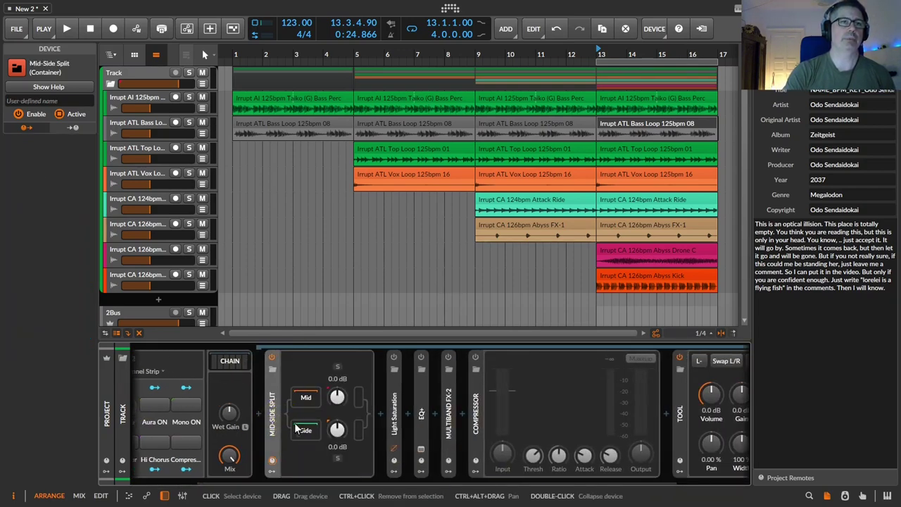
pyautogui.click(307, 430)
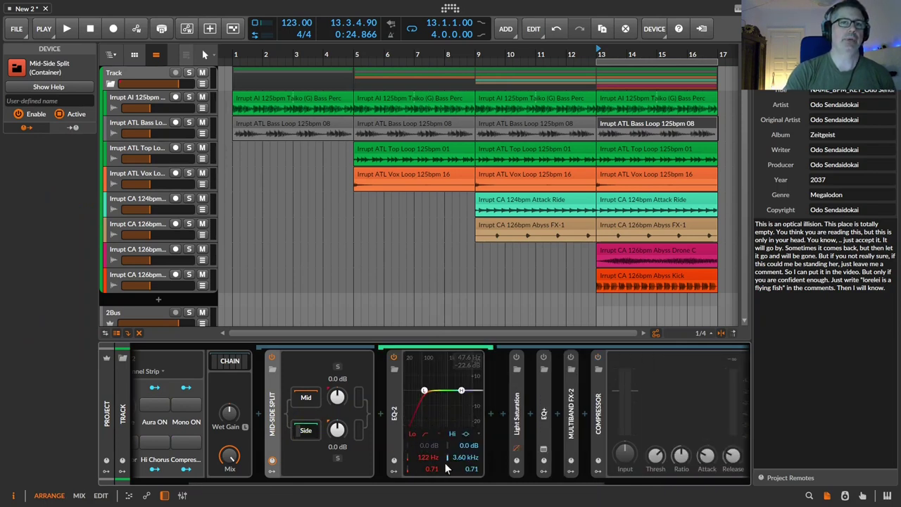
pyautogui.click(517, 431)
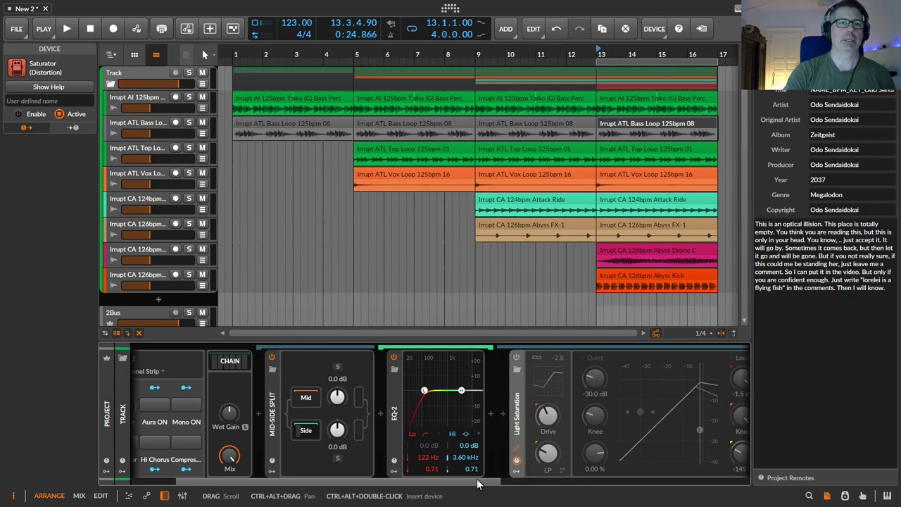
# Expand the EQ+ and Multiband FX-2 devices in the inner chain to inspect their settings.
pyautogui.moveTo(476, 481); pyautogui.dragTo(654, 484)
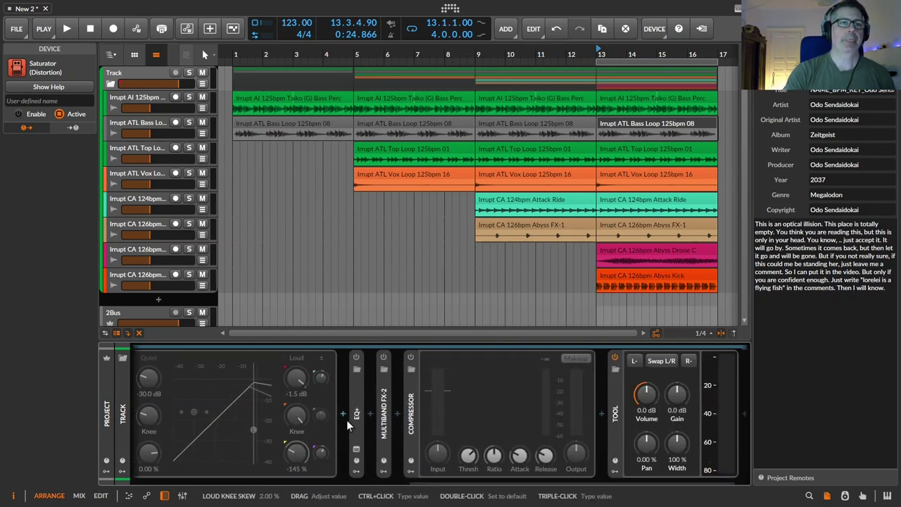
pyautogui.click(358, 421)
pyautogui.click(359, 421)
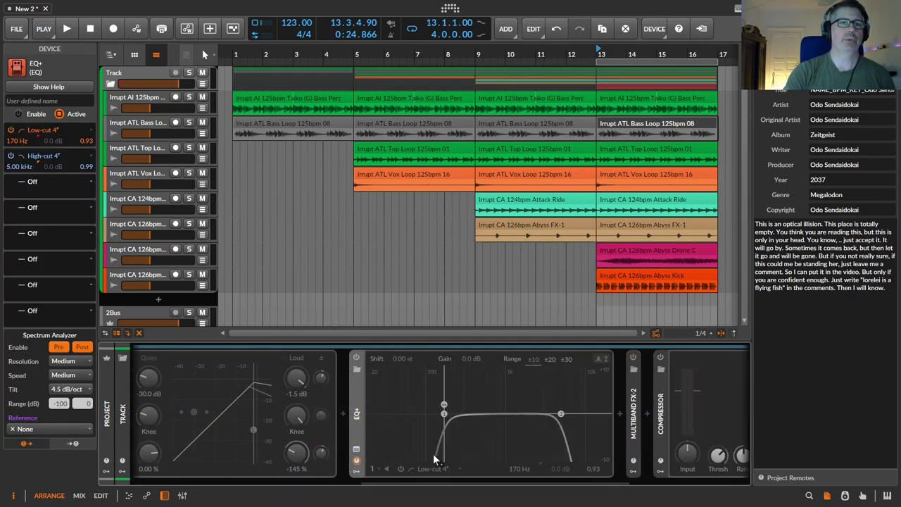
pyautogui.moveTo(376, 484); pyautogui.dragTo(500, 478)
pyautogui.click(359, 422)
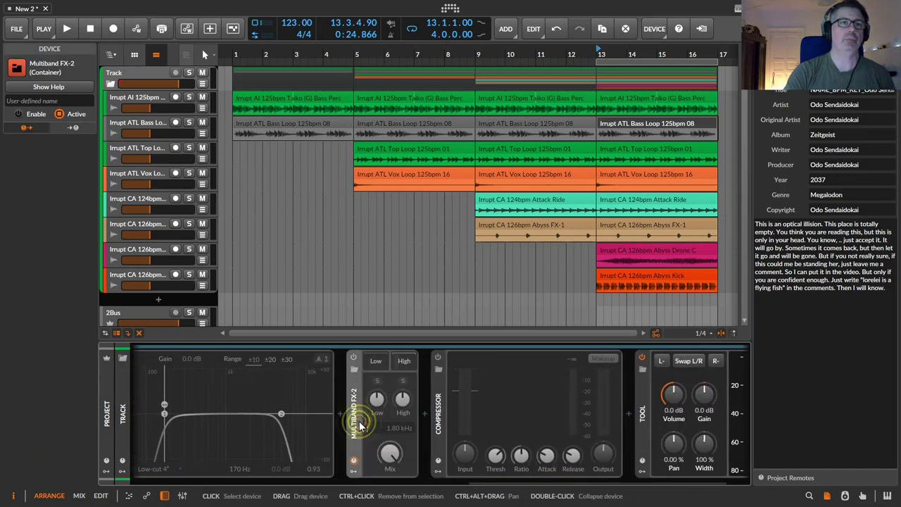
# Reveal the Chorus on the High band of Multiband FX-2 and inspect the Compressor and Tool devices that follow it.
pyautogui.click(400, 361)
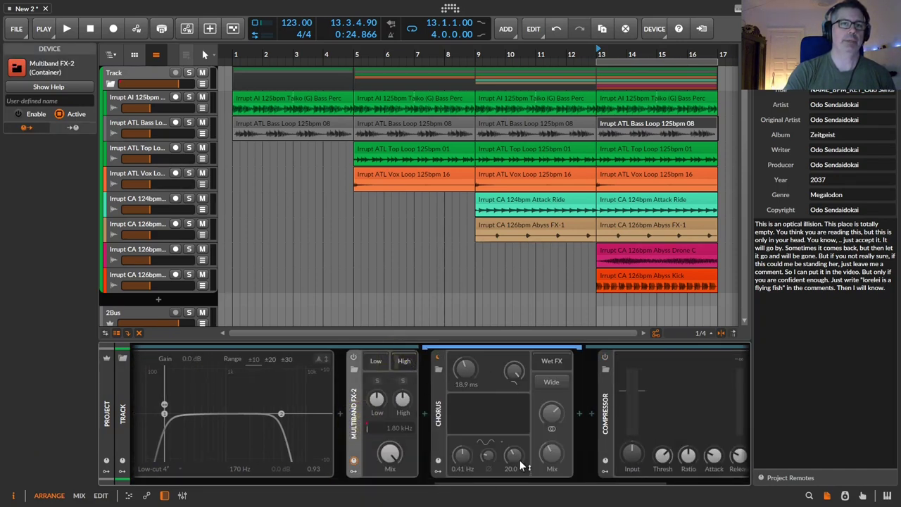
pyautogui.moveTo(433, 484); pyautogui.dragTo(536, 484)
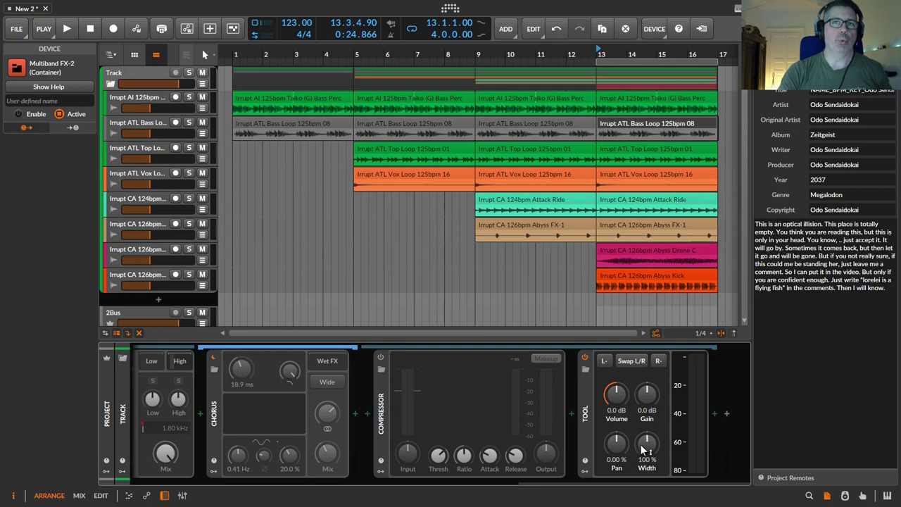
pyautogui.moveTo(630, 483); pyautogui.dragTo(218, 498)
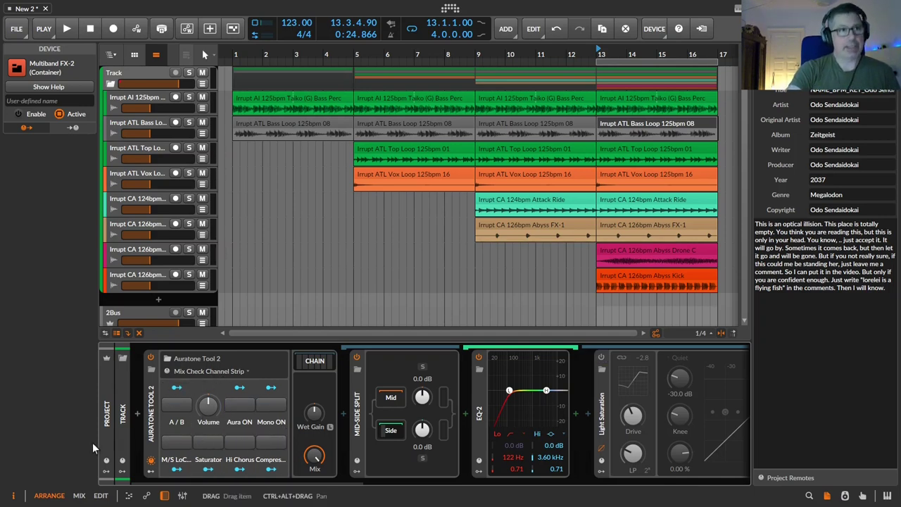
# Show the Fine tune page of Auratone Tool 2's remote controls and examine the mapped devices along its inner chain through to the Compressor.
pyautogui.click(146, 440)
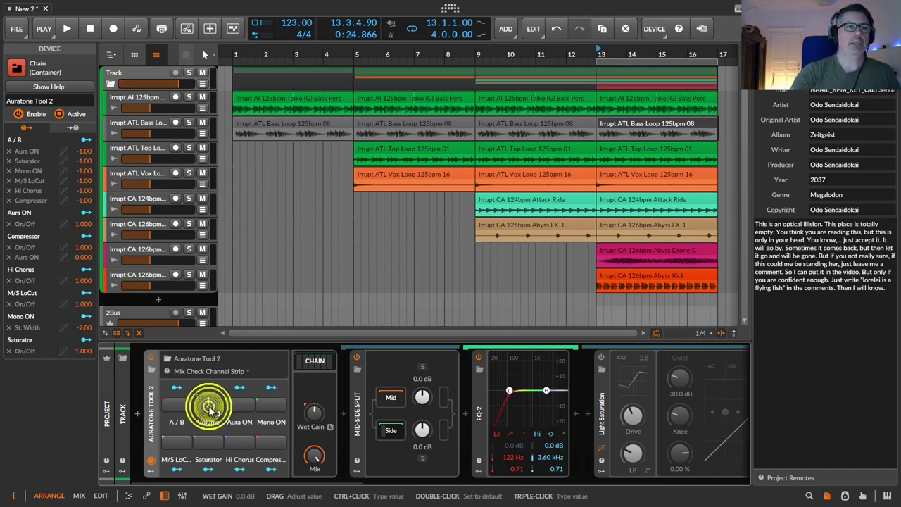
pyautogui.click(232, 378)
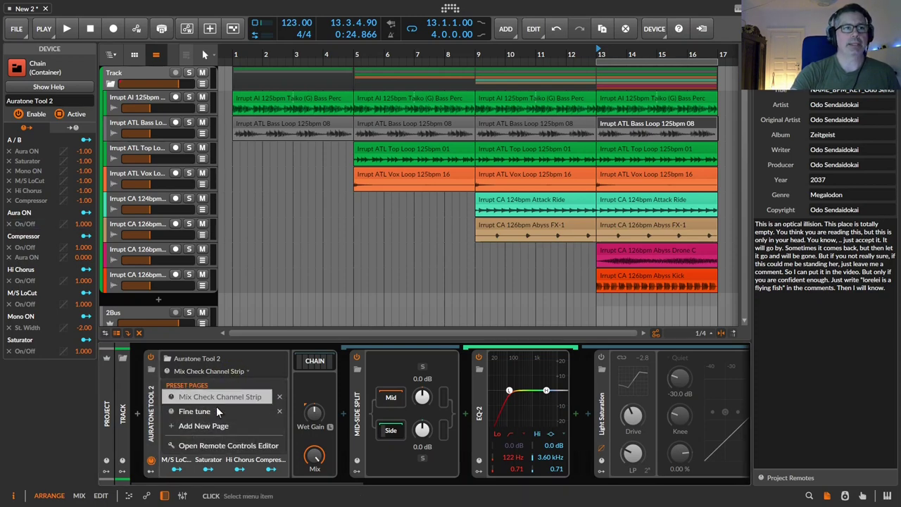
pyautogui.click(189, 410)
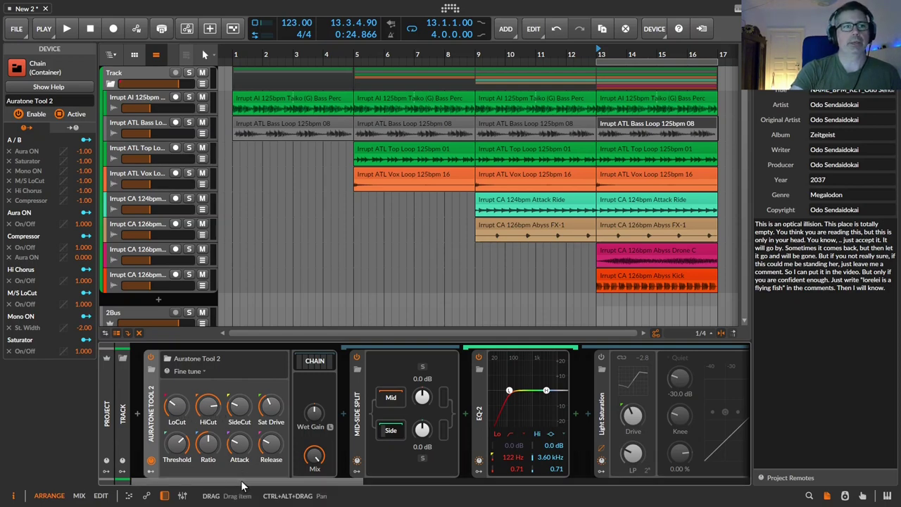
pyautogui.moveTo(241, 480); pyautogui.dragTo(141, 483)
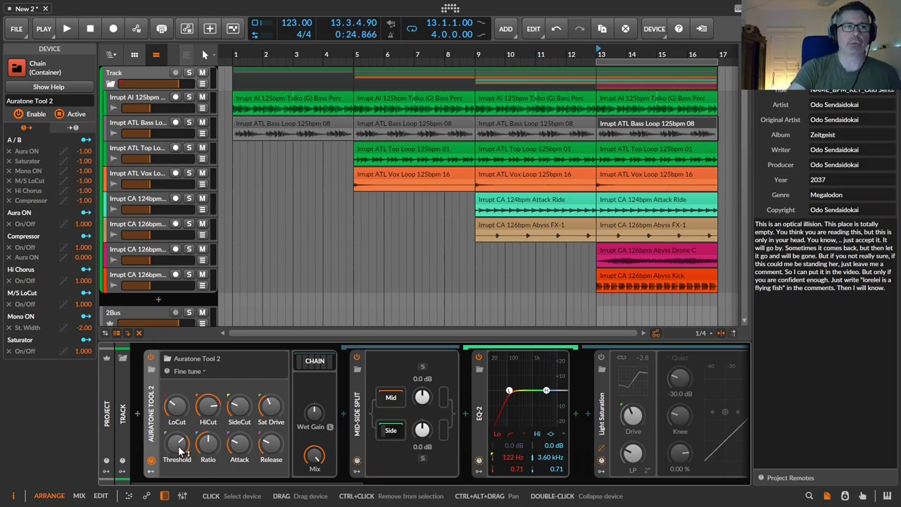
pyautogui.moveTo(273, 480); pyautogui.dragTo(550, 468)
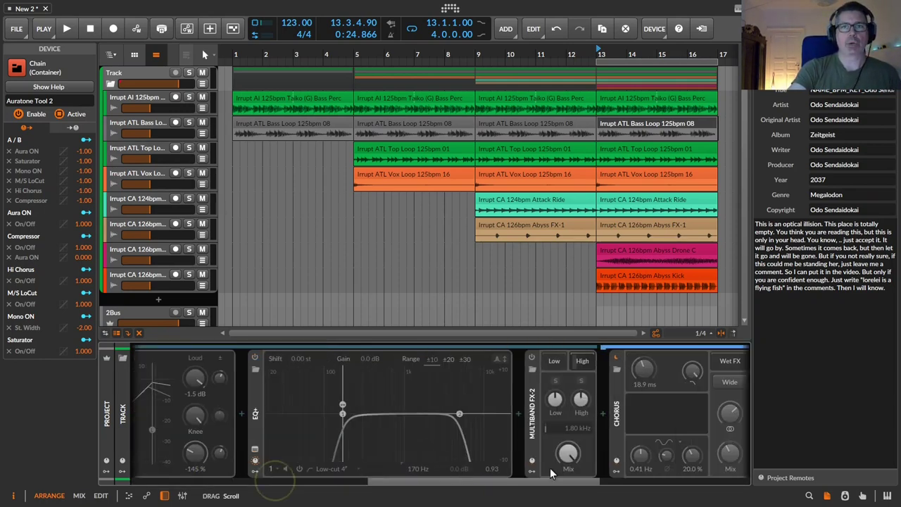
pyautogui.scroll(-5, 603, 466)
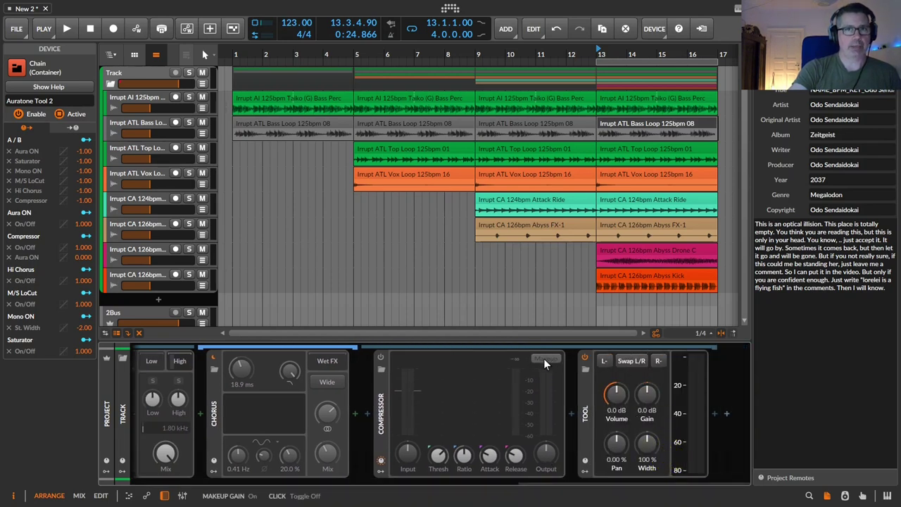
pyautogui.moveTo(550, 484); pyautogui.dragTo(546, 484)
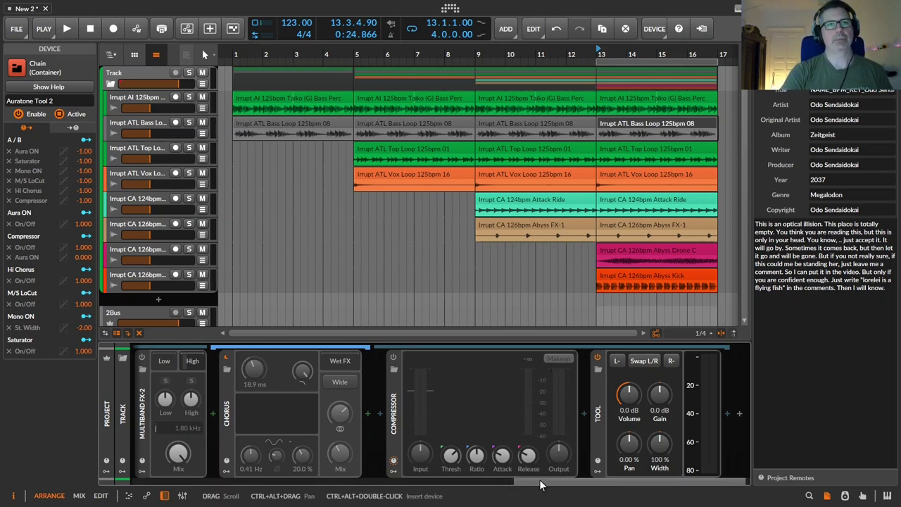
pyautogui.moveTo(540, 482); pyautogui.dragTo(141, 475)
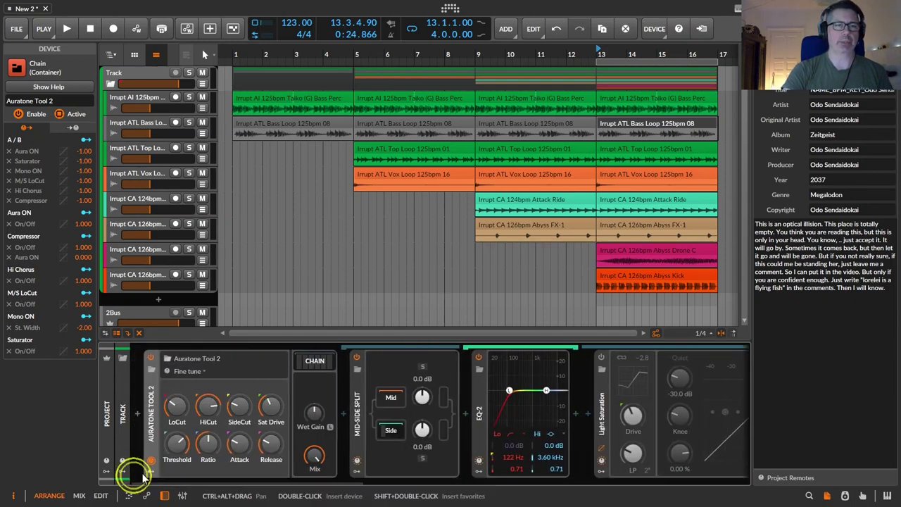
# Hide the inner chain and main panel of Auratone Tool 2 and return its remote controls to the Mix Check Channel Strip page.
pyautogui.click(314, 361)
pyautogui.click(150, 459)
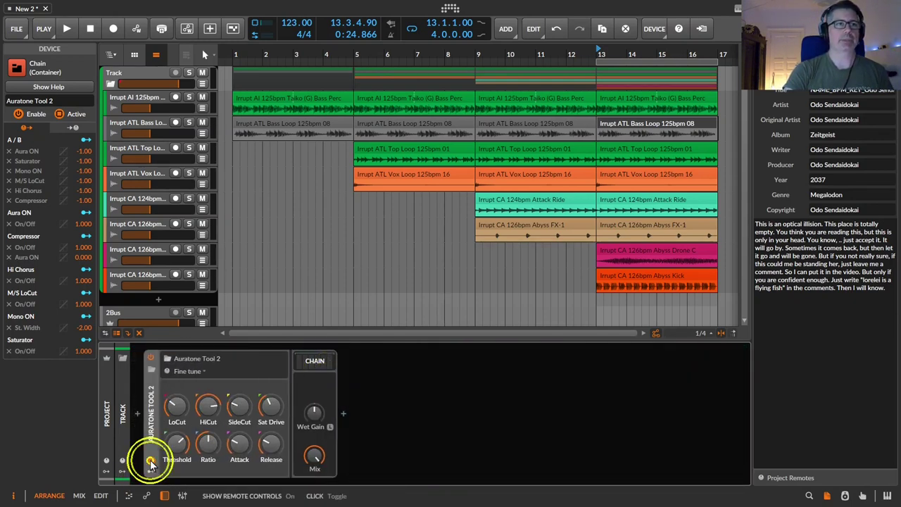
pyautogui.click(150, 458)
pyautogui.click(151, 431)
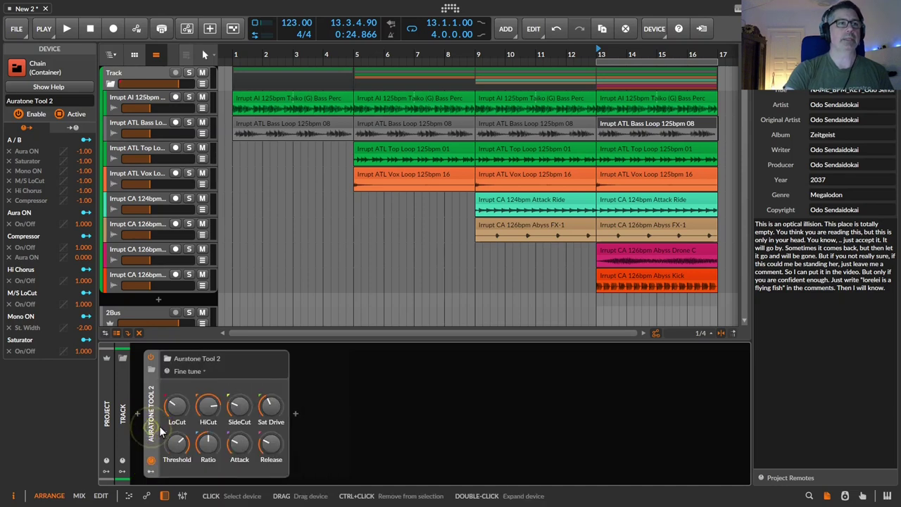
pyautogui.click(411, 453)
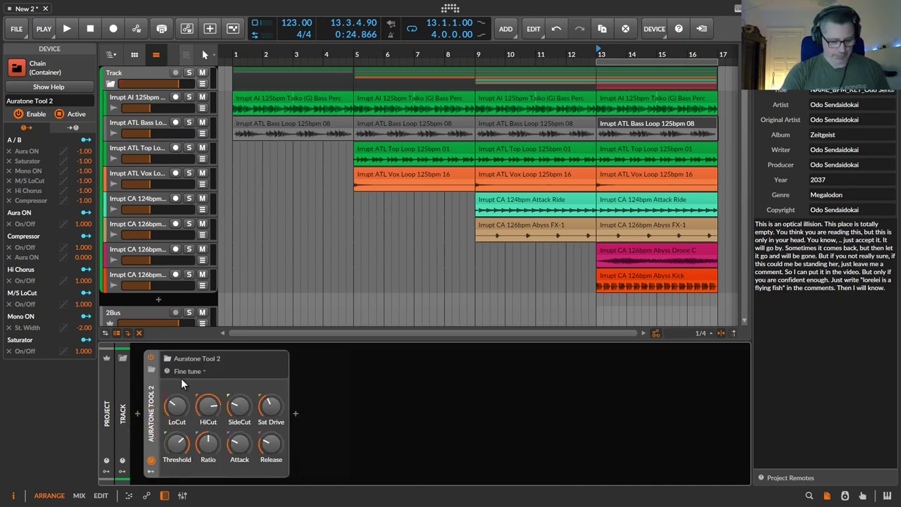
pyautogui.scroll(1, 181, 378)
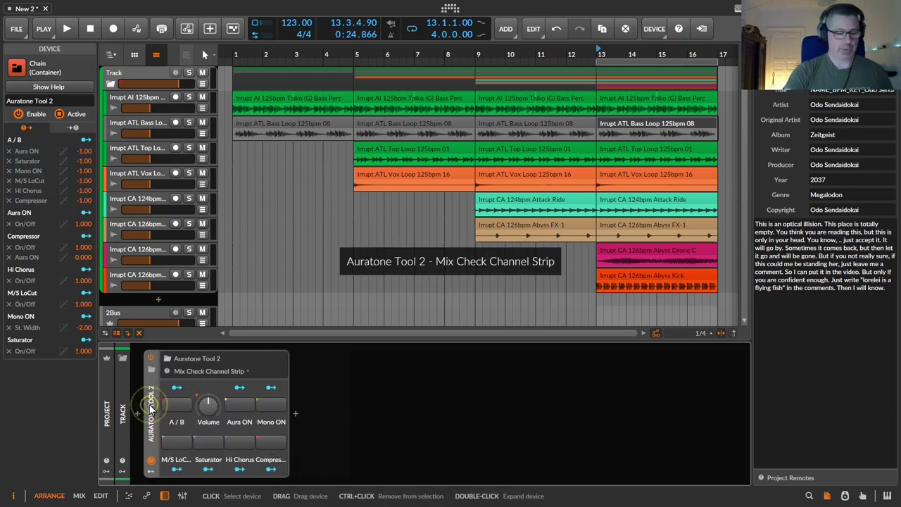
# Deactivate Auratone Tool 2, fold and unfold the group track, and compare its device chain with that of the 2Bus track.
pyautogui.hotkey('shift', 'a')
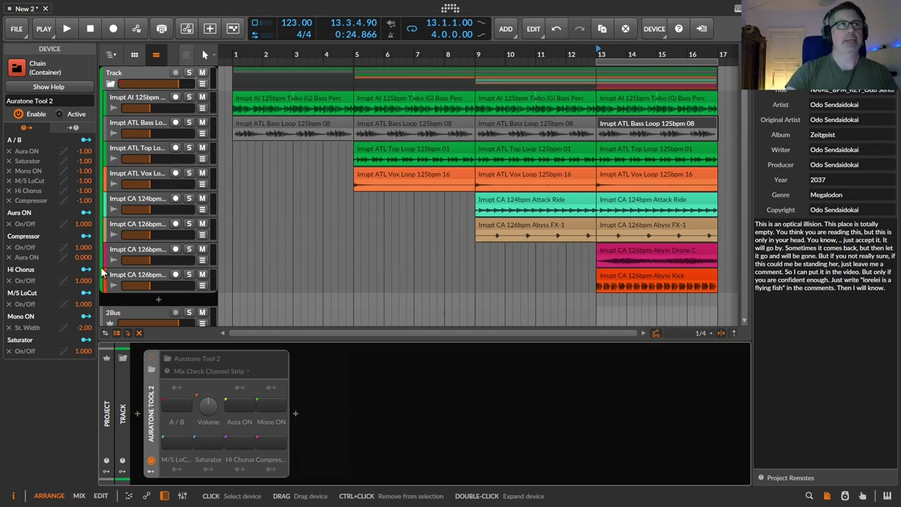
pyautogui.click(110, 82)
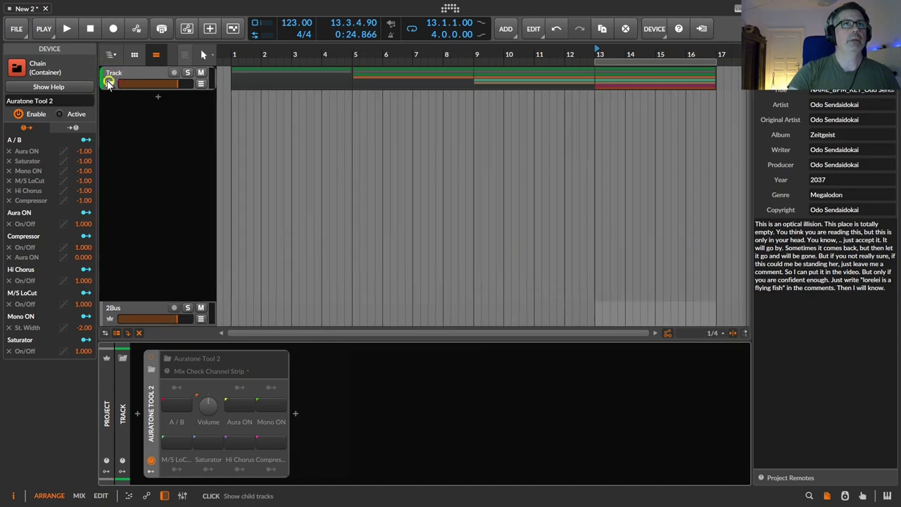
pyautogui.click(110, 83)
pyautogui.click(110, 82)
pyautogui.click(110, 82)
pyautogui.click(123, 75)
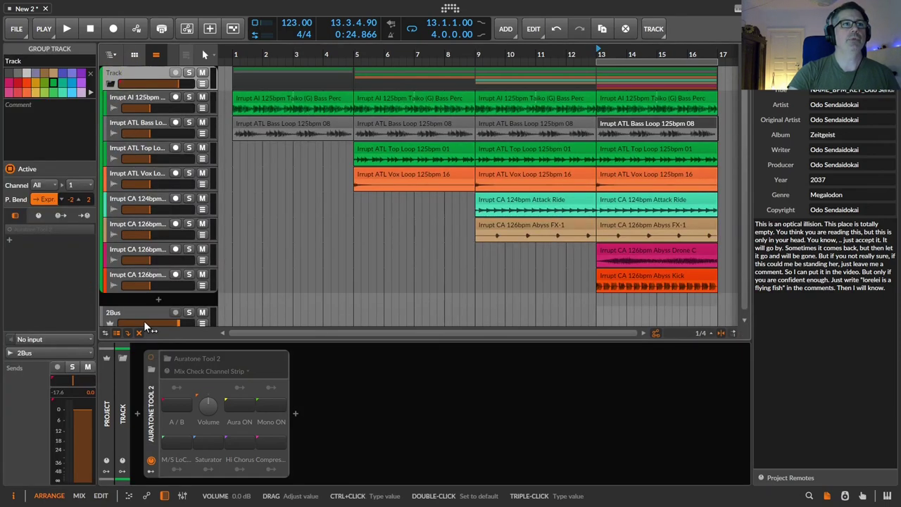
pyautogui.click(134, 315)
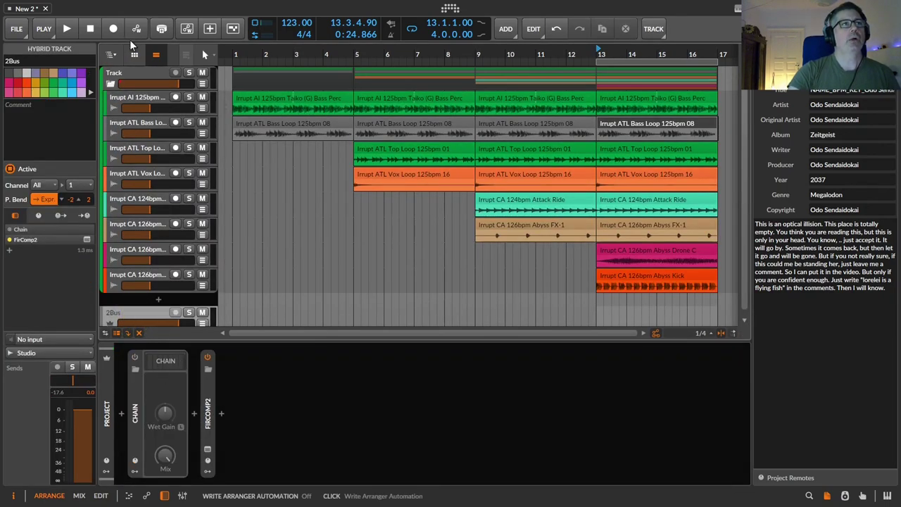
pyautogui.click(132, 74)
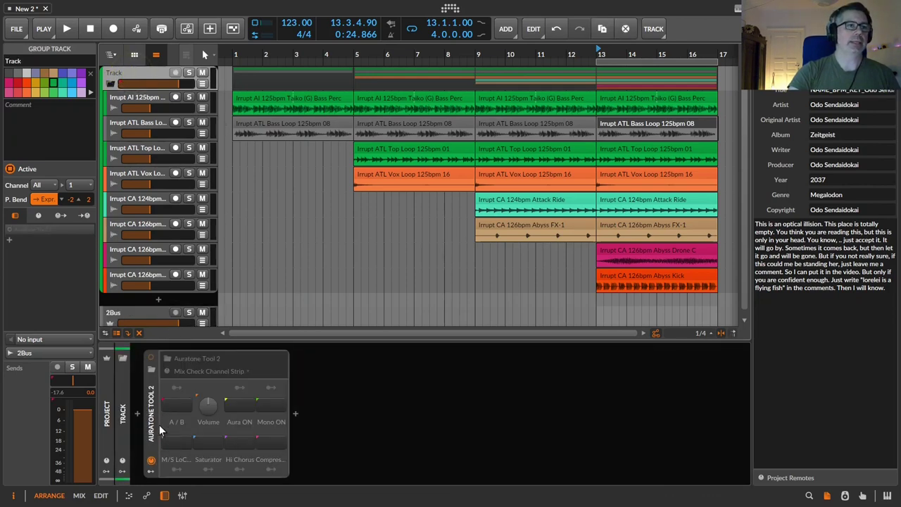
# Select Auratone Tool 2 and demonstrate switching its Active state off and on, leaving the device activated.
pyautogui.click(154, 427)
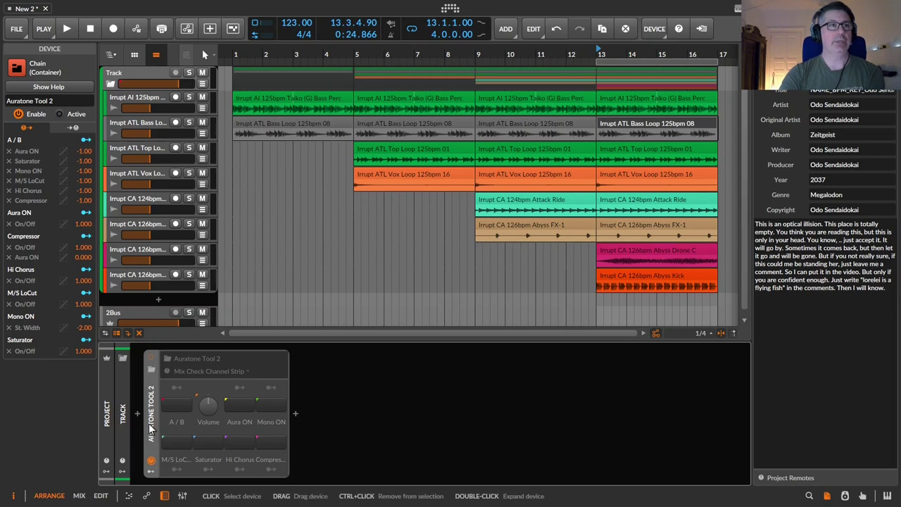
pyautogui.rightClick(154, 428)
pyautogui.click(181, 314)
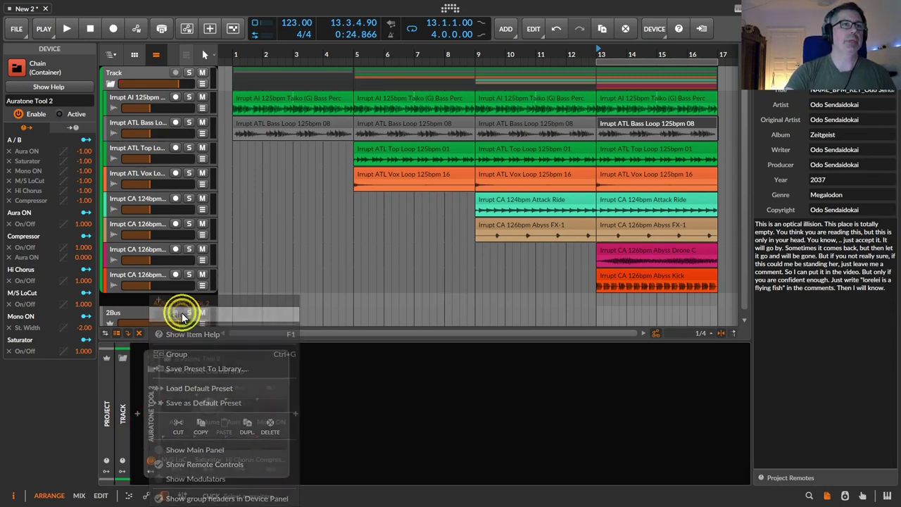
pyautogui.click(62, 112)
pyautogui.click(62, 112)
pyautogui.click(62, 114)
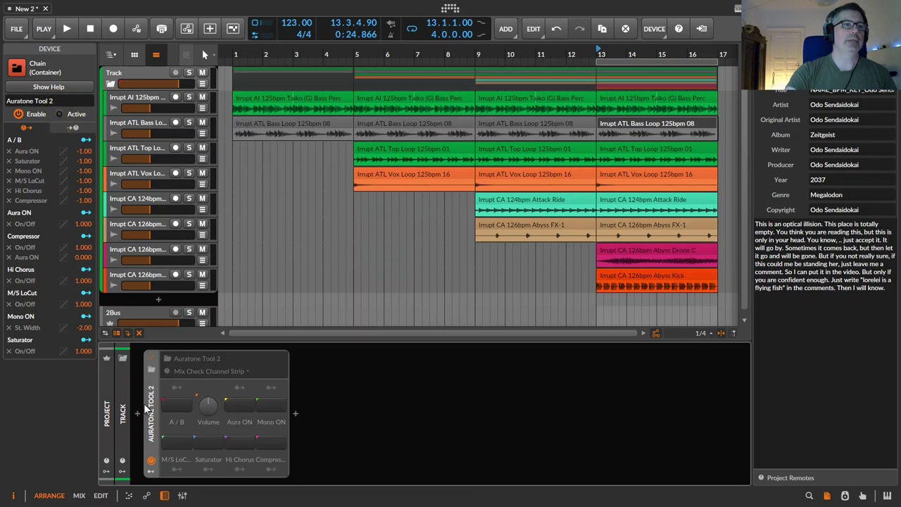
pyautogui.click(156, 407)
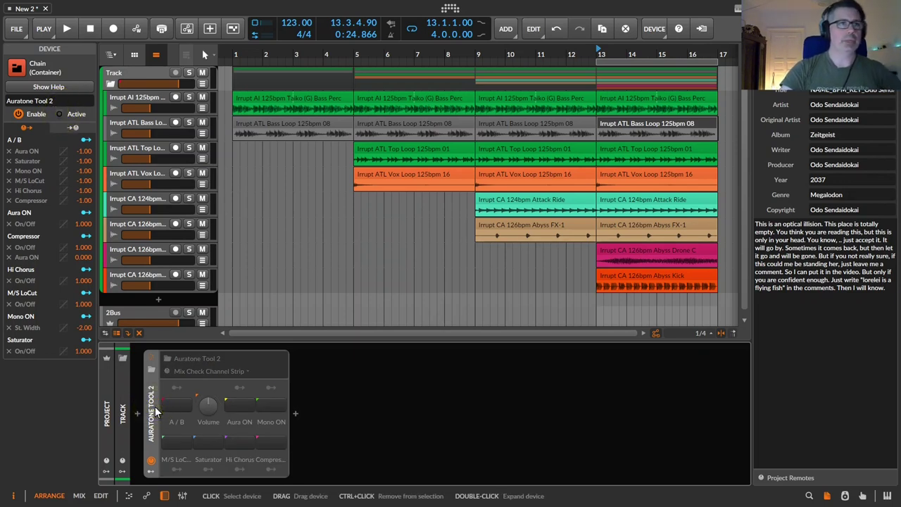
pyautogui.click(154, 357)
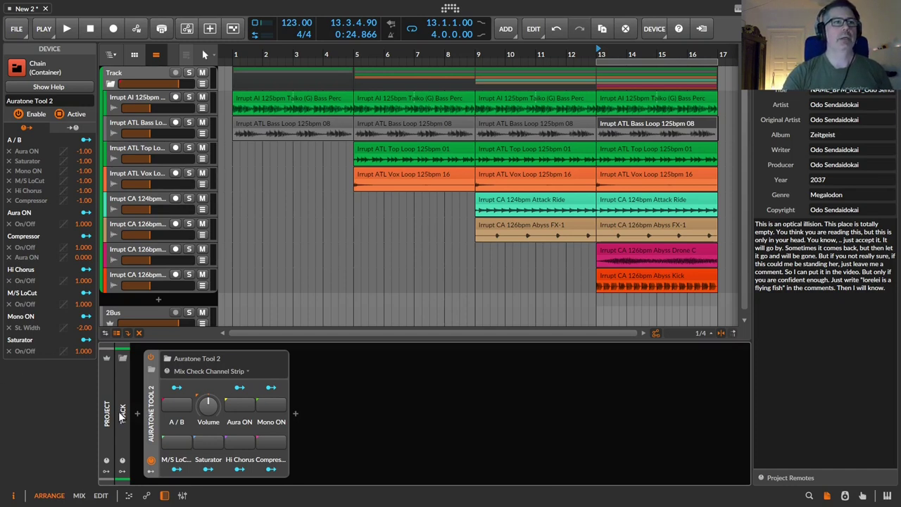
# Demonstrate the A / B comparison by toggling it on and off twice, leaving it off.
pyautogui.click(175, 406)
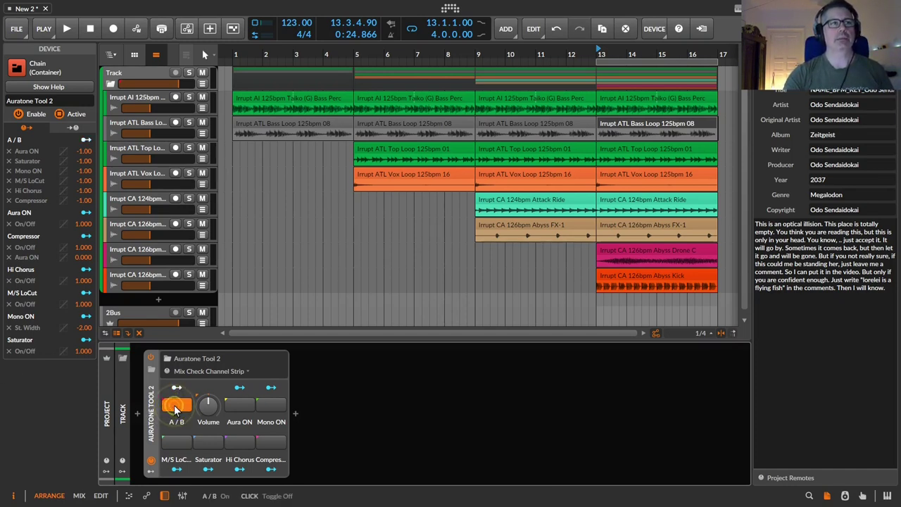
pyautogui.click(175, 407)
pyautogui.click(175, 407)
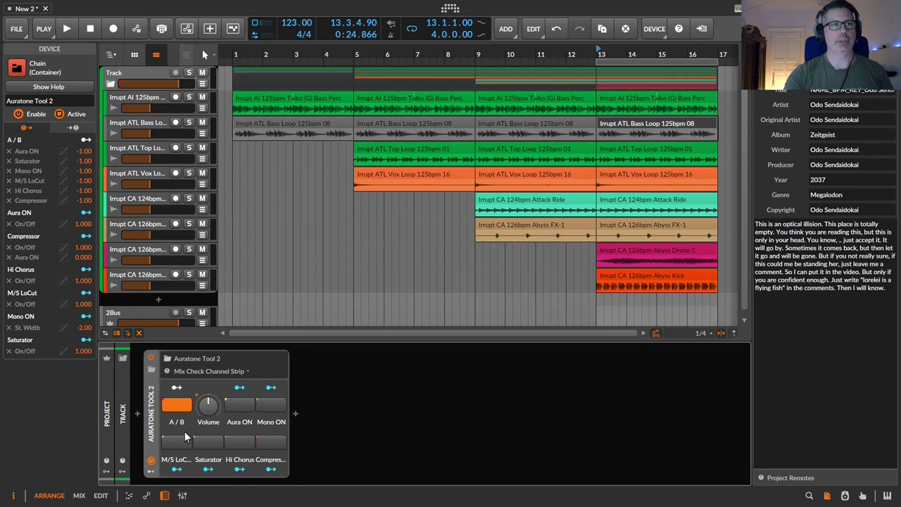
pyautogui.click(178, 413)
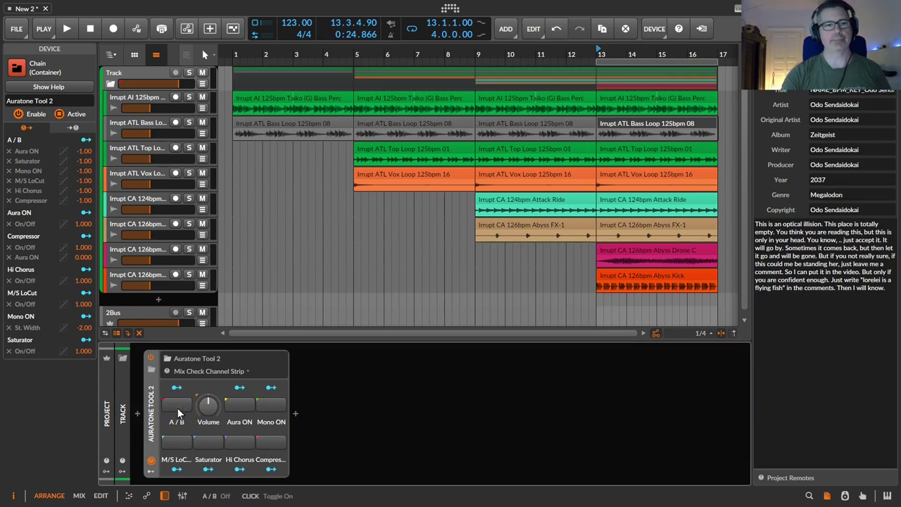